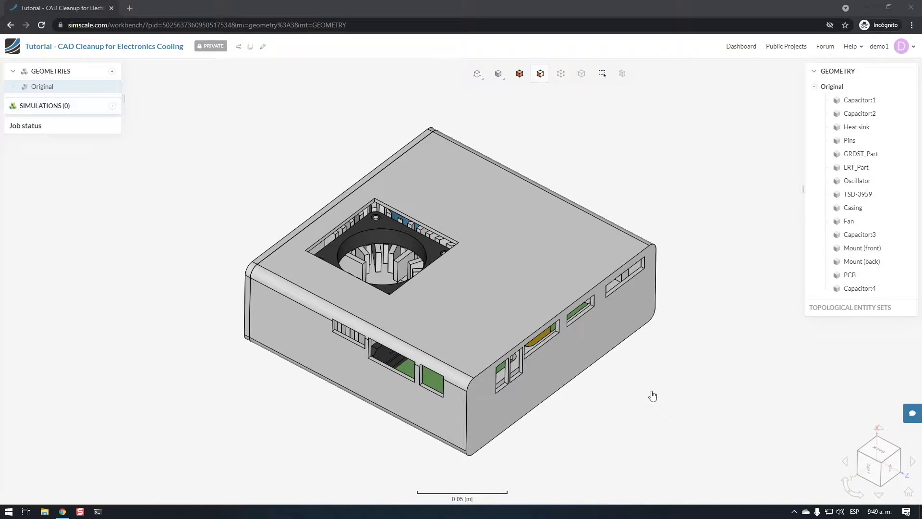
Open the Original geometry for editing in CAD mode
{"action": "left_click_drag", "start_coordinate": [649, 398], "coordinate": [474, 299]}
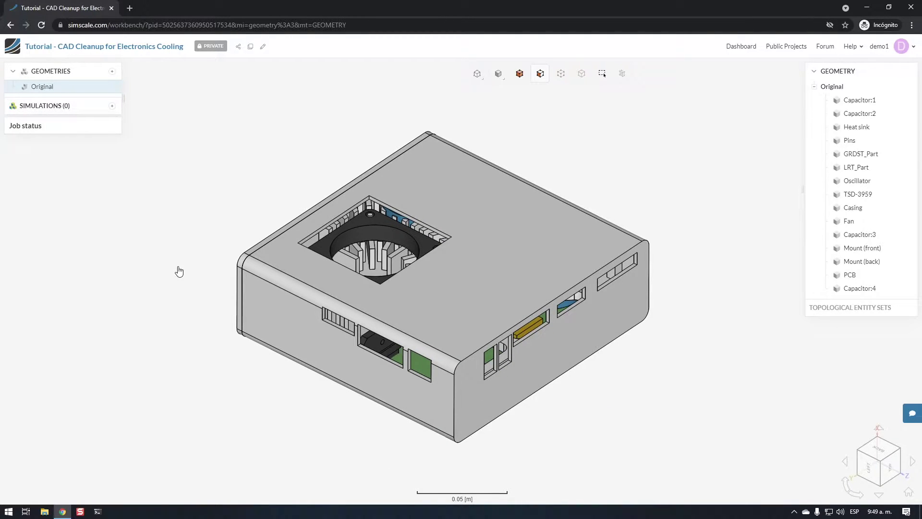
{"action": "left_click", "coordinate": [68, 89]}
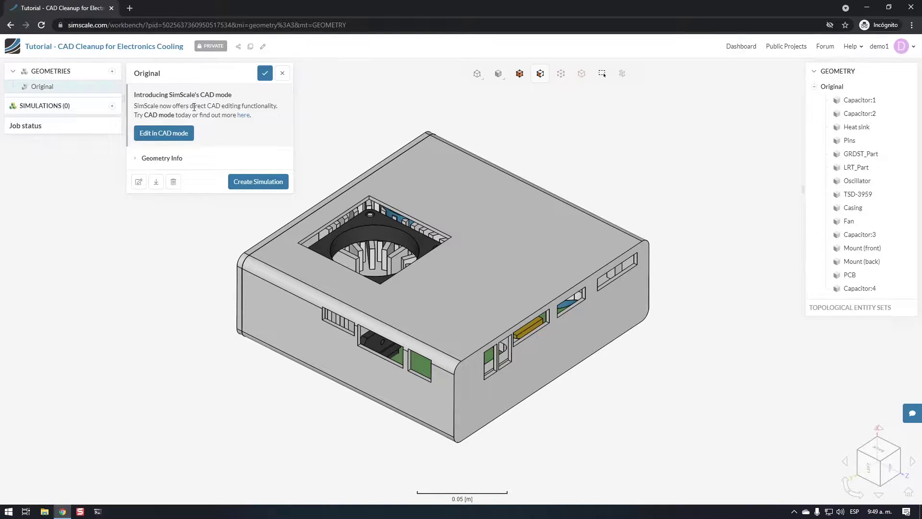
{"action": "left_click", "coordinate": [178, 136]}
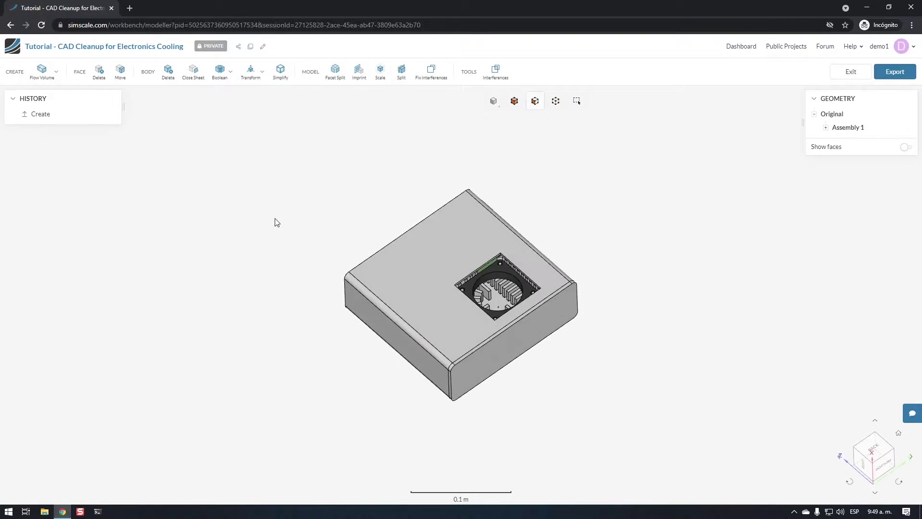
Isolate the PCB part of the assembly in the view and clear the selection
{"action": "scroll", "coordinate": [519, 386], "scroll_direction": "up", "scroll_amount": 3}
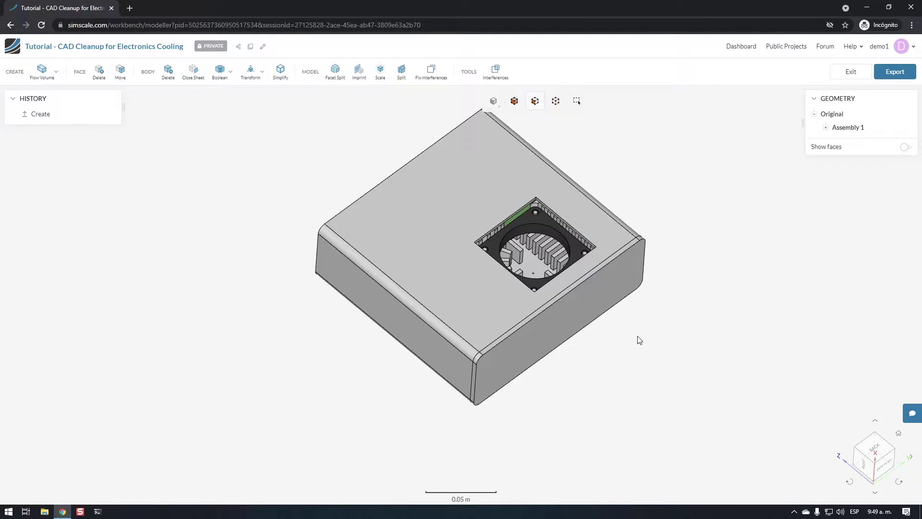
{"action": "left_click_drag", "start_coordinate": [607, 351], "coordinate": [603, 405]}
{"action": "left_click", "coordinate": [825, 127]}
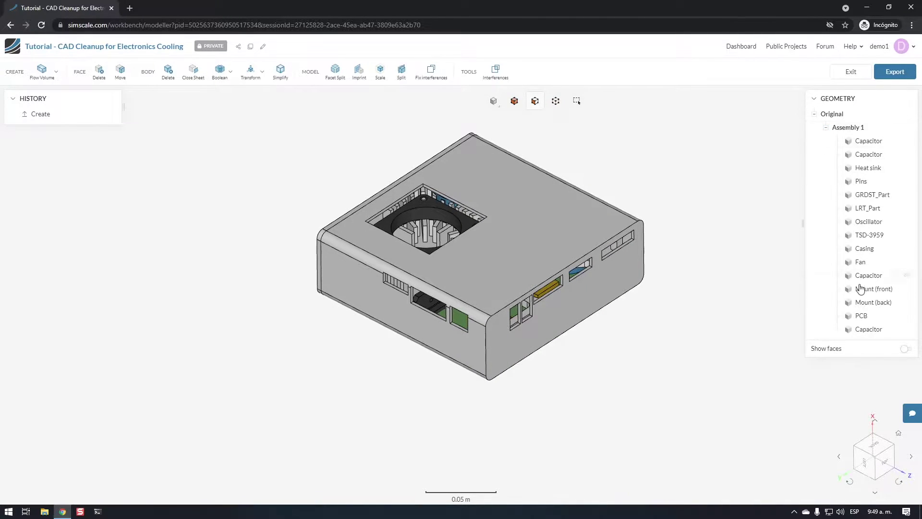
{"action": "left_click", "coordinate": [861, 317]}
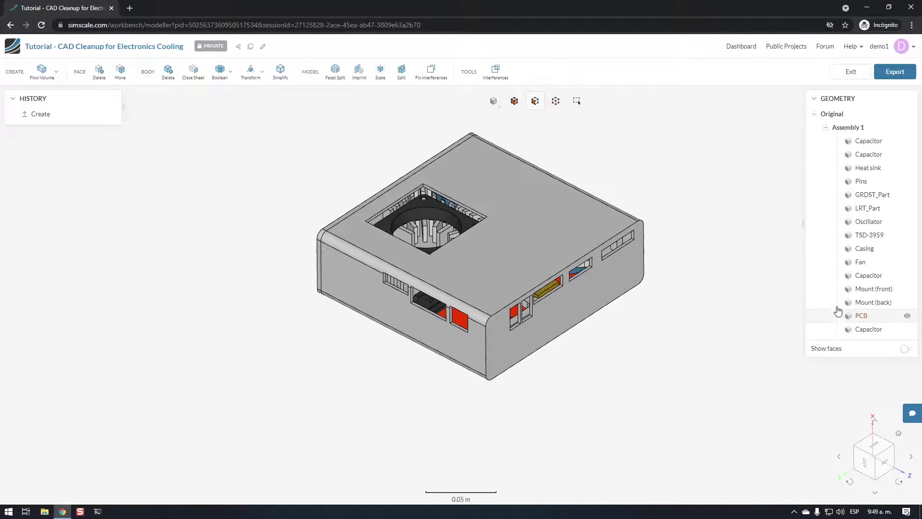
{"action": "right_click", "coordinate": [674, 172]}
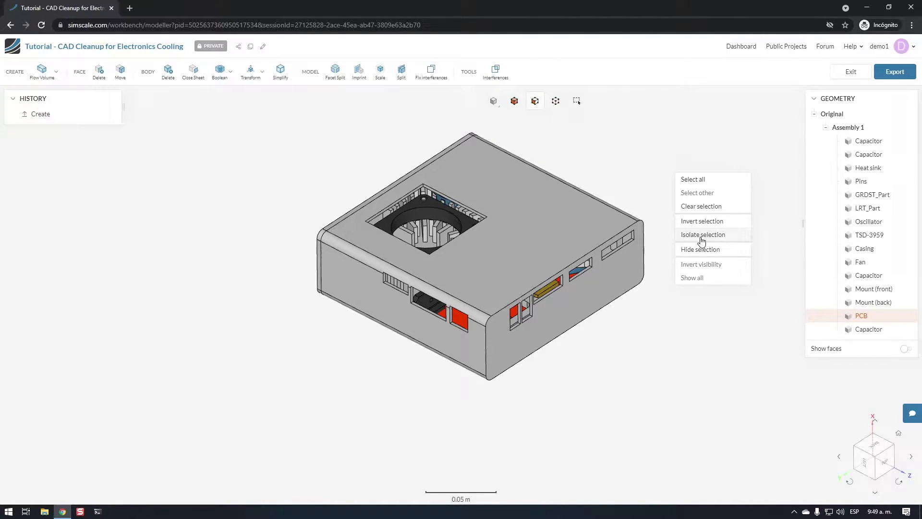
{"action": "left_click", "coordinate": [702, 235]}
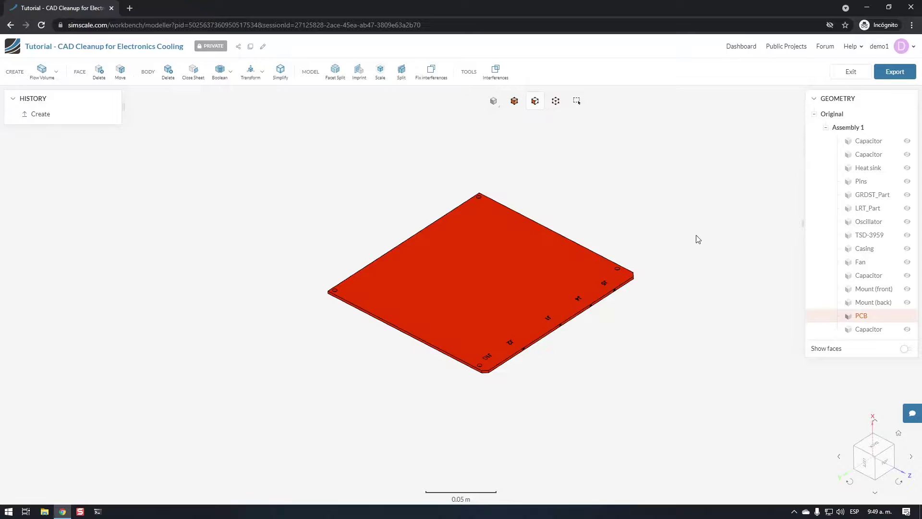
{"action": "right_click", "coordinate": [678, 204]}
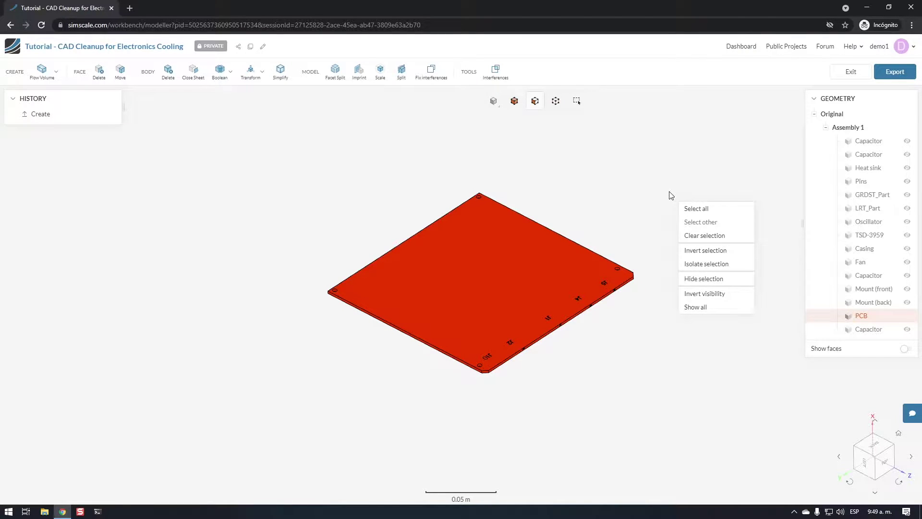
{"action": "left_click", "coordinate": [689, 236]}
Set up a face deletion with the Shrink healing method and pick the PCB's four corner hole faces
{"action": "left_click_drag", "start_coordinate": [692, 239], "coordinate": [553, 393]}
{"action": "scroll", "coordinate": [509, 408], "scroll_direction": "up", "scroll_amount": 2}
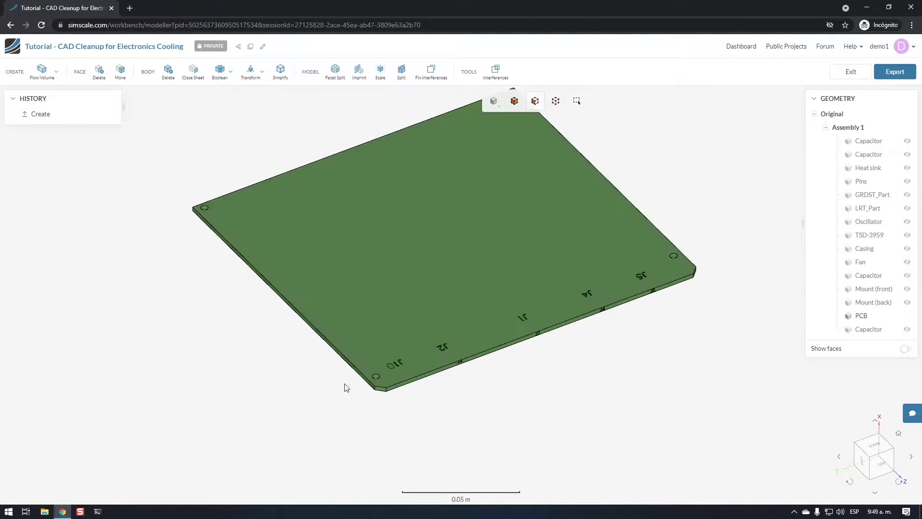
{"action": "right_click_drag", "start_coordinate": [602, 354], "coordinate": [613, 395]}
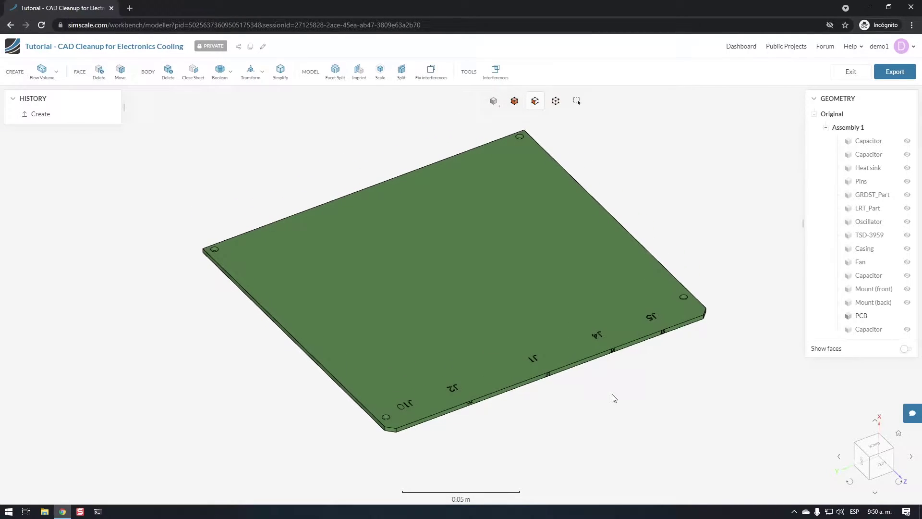
{"action": "left_click", "coordinate": [98, 73]}
{"action": "scroll", "coordinate": [243, 255], "scroll_direction": "up", "scroll_amount": 3}
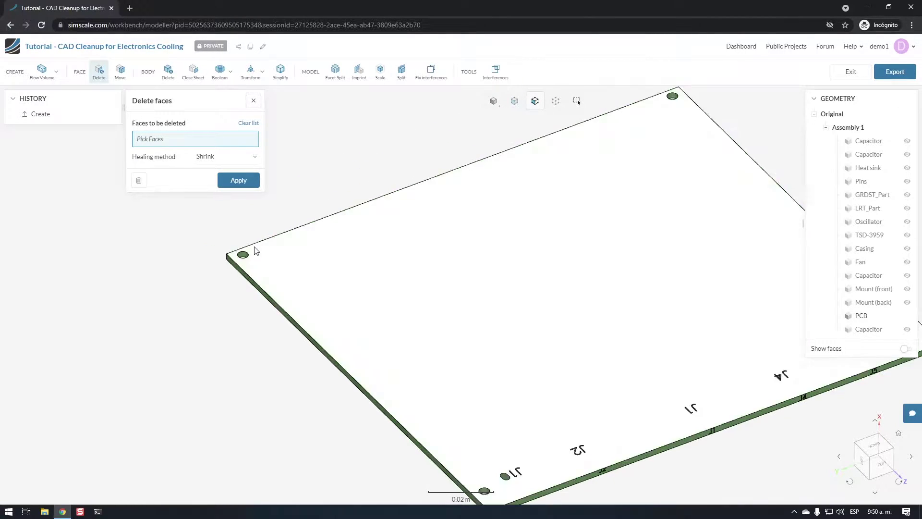
{"action": "scroll", "coordinate": [243, 254], "scroll_direction": "down", "scroll_amount": 2}
{"action": "left_click", "coordinate": [244, 255]}
{"action": "scroll", "coordinate": [244, 256], "scroll_direction": "down", "scroll_amount": 1}
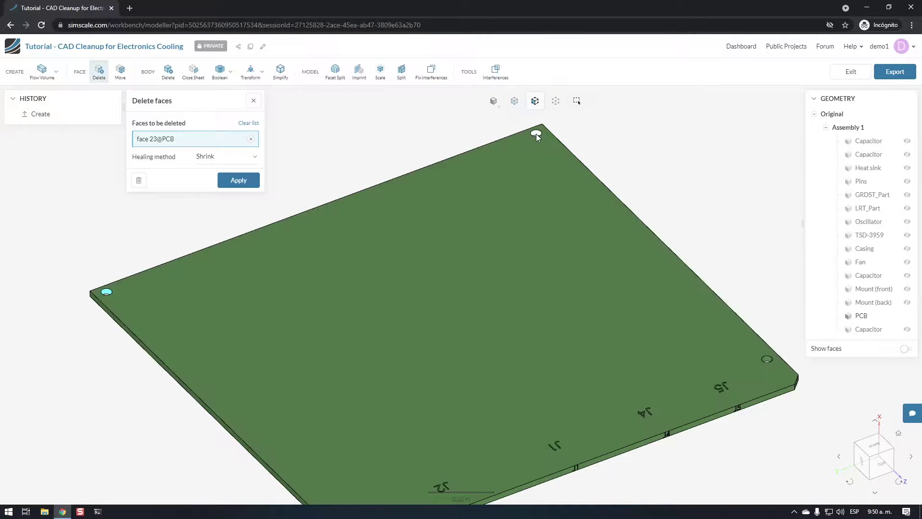
{"action": "left_click", "coordinate": [536, 133]}
{"action": "scroll", "coordinate": [536, 133], "scroll_direction": "down", "scroll_amount": 2}
{"action": "scroll", "coordinate": [674, 236], "scroll_direction": "up", "scroll_amount": 2}
{"action": "left_click", "coordinate": [679, 224]}
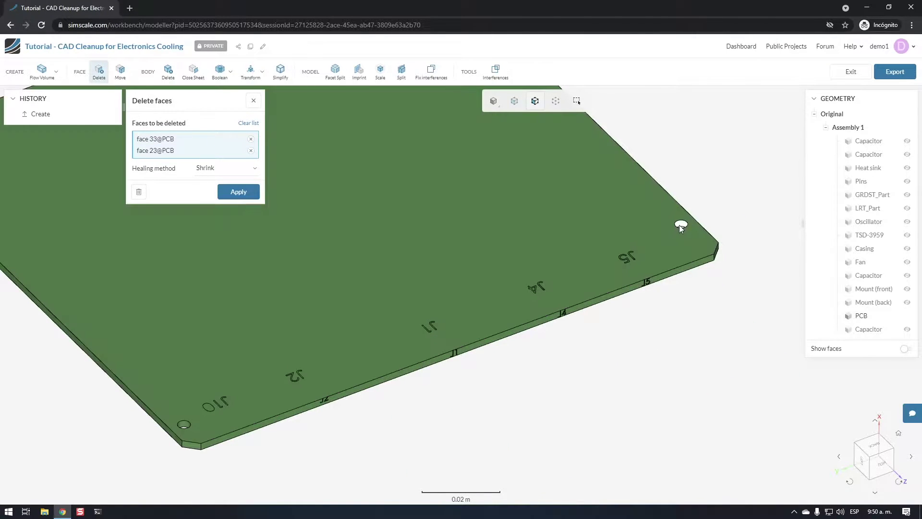
{"action": "scroll", "coordinate": [679, 225], "scroll_direction": "down", "scroll_amount": 1}
{"action": "scroll", "coordinate": [407, 335], "scroll_direction": "up", "scroll_amount": 2}
{"action": "left_click", "coordinate": [408, 336]}
{"action": "scroll", "coordinate": [385, 345], "scroll_direction": "down", "scroll_amount": 3}
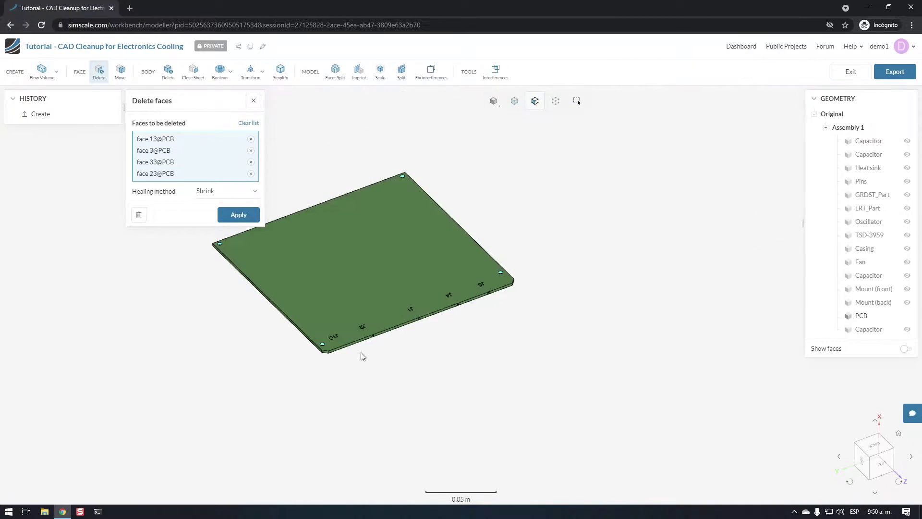
Add the faces of the engraved J-labels along the PCB's edge using box selection, and apply the face deletion
{"action": "mouse_move", "coordinate": [370, 354]}
{"action": "left_mouse_down"}
{"action": "mouse_move", "coordinate": [315, 349]}
{"action": "mouse_move", "coordinate": [377, 344]}
{"action": "left_mouse_up"}
{"action": "scroll", "coordinate": [434, 336], "scroll_direction": "up", "scroll_amount": 3}
{"action": "right_click_drag", "start_coordinate": [378, 344], "coordinate": [512, 385]}
{"action": "scroll", "coordinate": [459, 336], "scroll_direction": "down", "scroll_amount": 1}
{"action": "left_click_drag", "start_coordinate": [480, 400], "coordinate": [485, 365]}
{"action": "scroll", "coordinate": [482, 362], "scroll_direction": "up", "scroll_amount": 2}
{"action": "left_click", "coordinate": [576, 100]}
{"action": "left_click_drag", "start_coordinate": [308, 303], "coordinate": [692, 404]}
{"action": "scroll", "coordinate": [505, 397], "scroll_direction": "up", "scroll_amount": 2}
{"action": "scroll", "coordinate": [505, 398], "scroll_direction": "down", "scroll_amount": 1}
{"action": "left_click", "coordinate": [238, 214]}
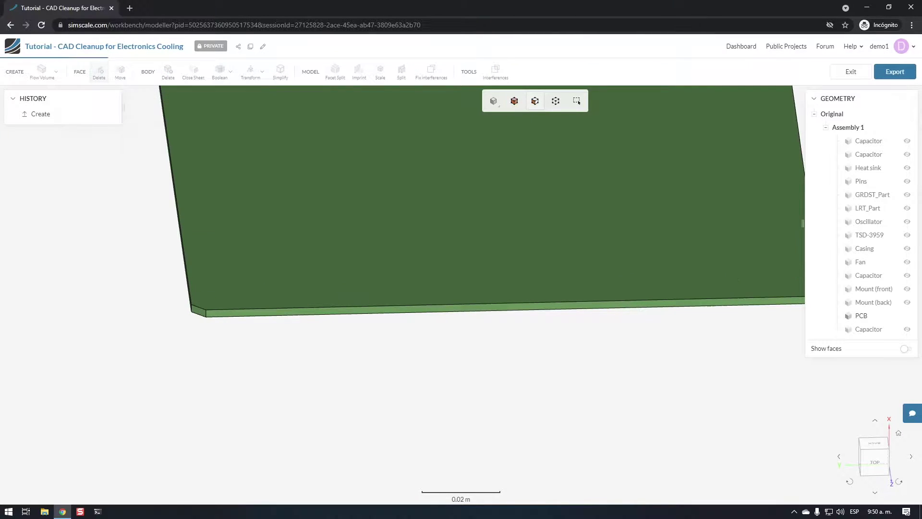
Show the hidden heat sink together with the PCB
{"action": "scroll", "coordinate": [424, 403], "scroll_direction": "down", "scroll_amount": 2}
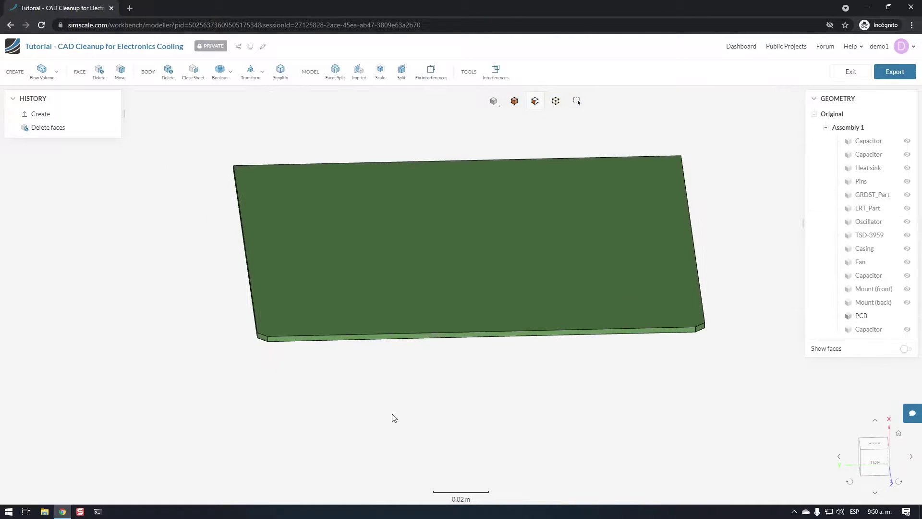
{"action": "left_click_drag", "start_coordinate": [393, 416], "coordinate": [517, 418]}
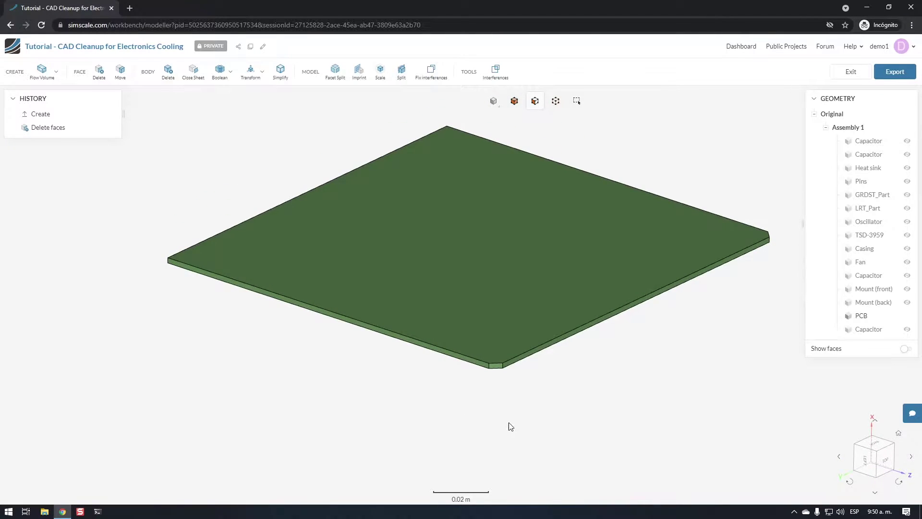
{"action": "left_click", "coordinate": [907, 168]}
Set up a face move with the Up to entity method and pick the PCB side face facing the heat sink's end plate
{"action": "left_click_drag", "start_coordinate": [317, 422], "coordinate": [348, 314]}
{"action": "scroll", "coordinate": [175, 206], "scroll_direction": "up", "scroll_amount": 3}
{"action": "scroll", "coordinate": [210, 236], "scroll_direction": "up", "scroll_amount": 3}
{"action": "left_click_drag", "start_coordinate": [192, 219], "coordinate": [226, 311]}
{"action": "right_click_drag", "start_coordinate": [191, 338], "coordinate": [218, 408]}
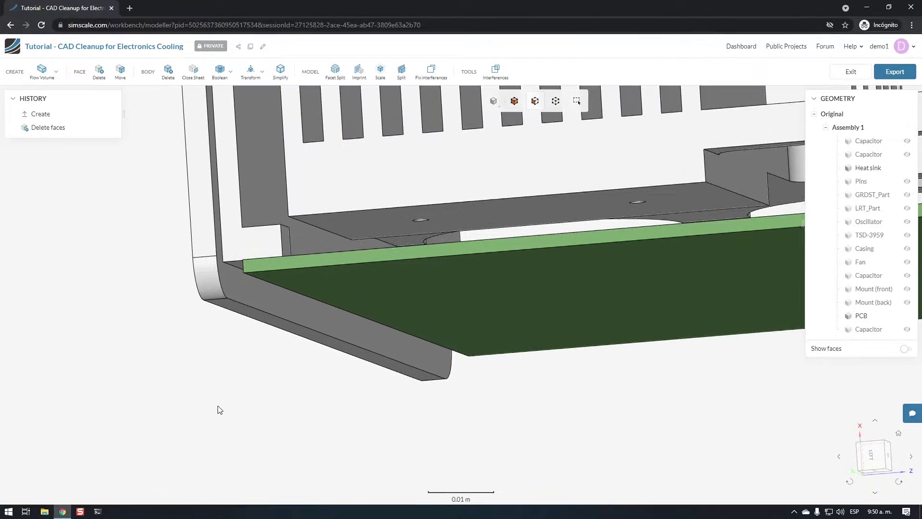
{"action": "left_click", "coordinate": [121, 72]}
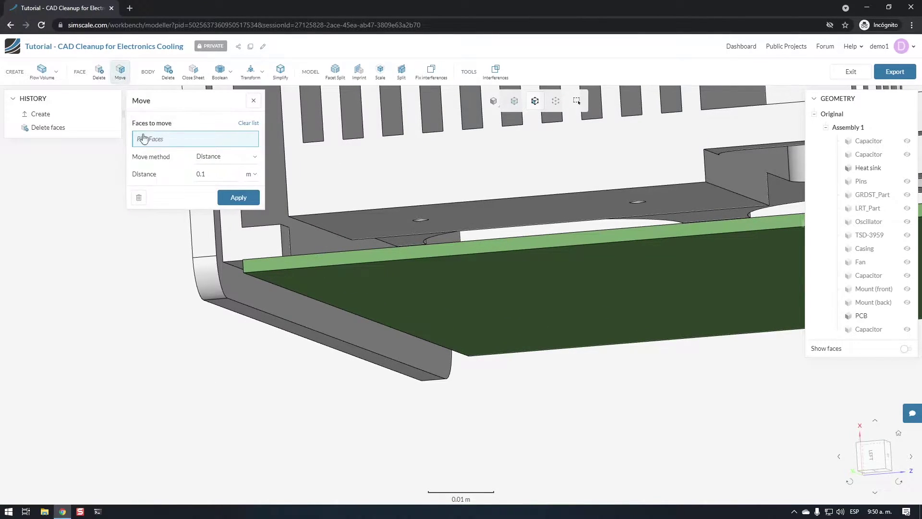
{"action": "left_click", "coordinate": [210, 160]}
{"action": "left_click", "coordinate": [211, 176]}
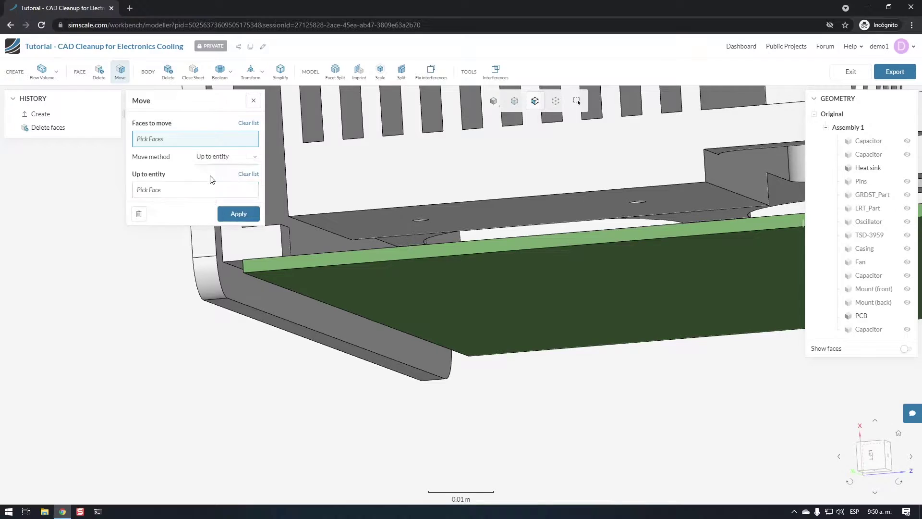
{"action": "left_click", "coordinate": [164, 145]}
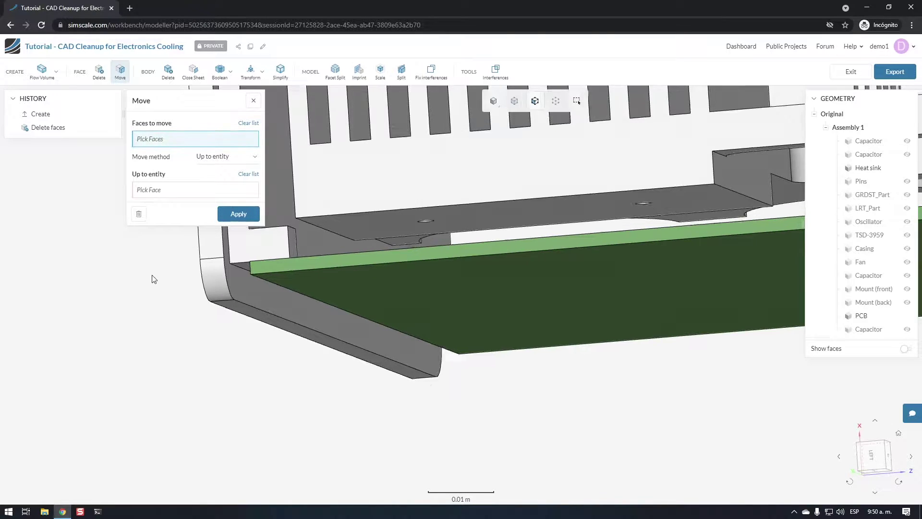
{"action": "scroll", "coordinate": [204, 284], "scroll_direction": "up", "scroll_amount": 3}
{"action": "scroll", "coordinate": [426, 300], "scroll_direction": "up", "scroll_amount": 3}
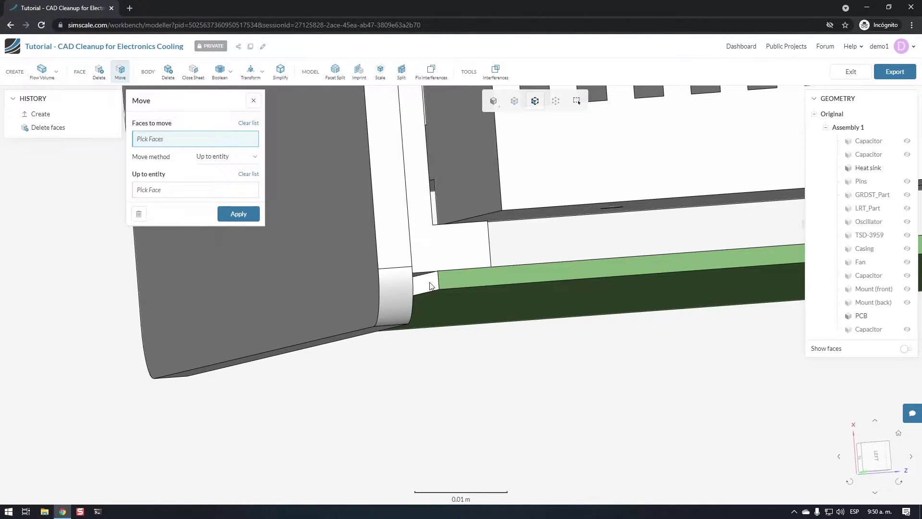
{"action": "left_click", "coordinate": [430, 285]}
{"action": "scroll", "coordinate": [434, 333], "scroll_direction": "down", "scroll_amount": 4}
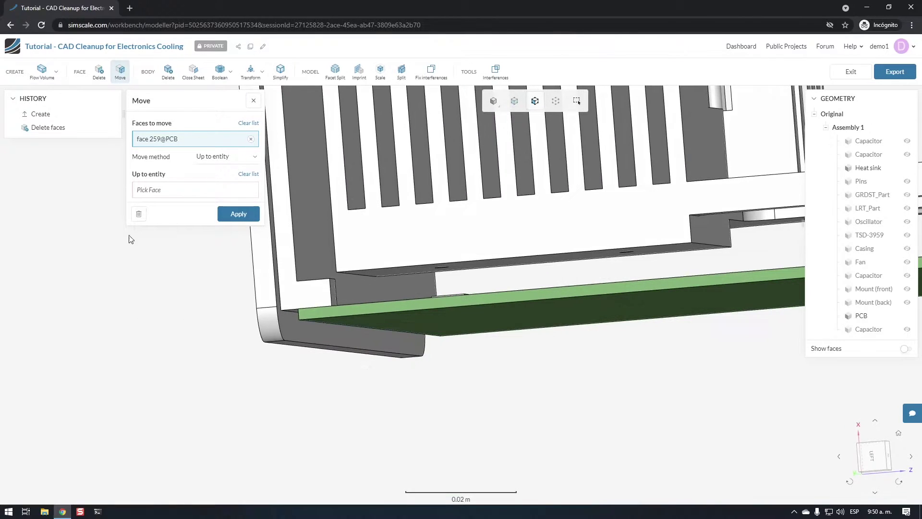
Use the inner face of the heat sink's end plate as the target entity and apply the move
{"action": "left_click", "coordinate": [149, 192]}
{"action": "scroll", "coordinate": [206, 377], "scroll_direction": "up", "scroll_amount": 2}
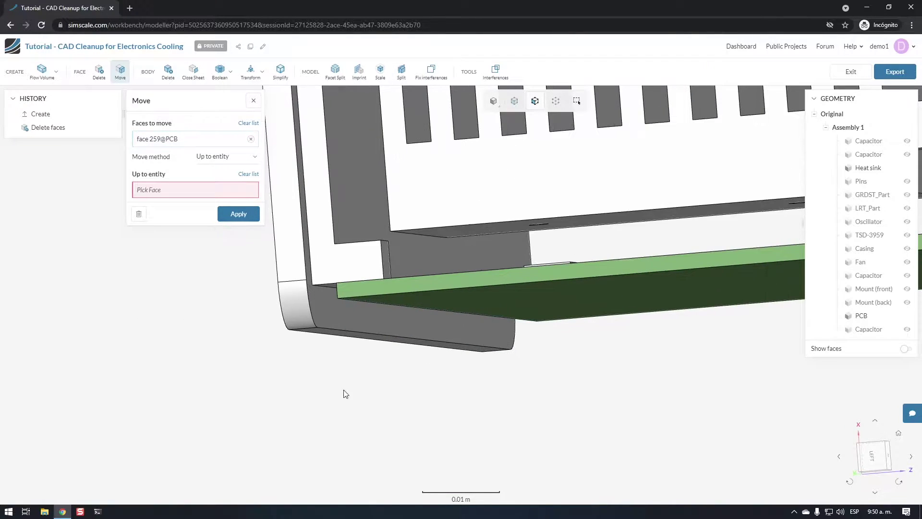
{"action": "left_click", "coordinate": [328, 316]}
{"action": "left_click", "coordinate": [224, 216]}
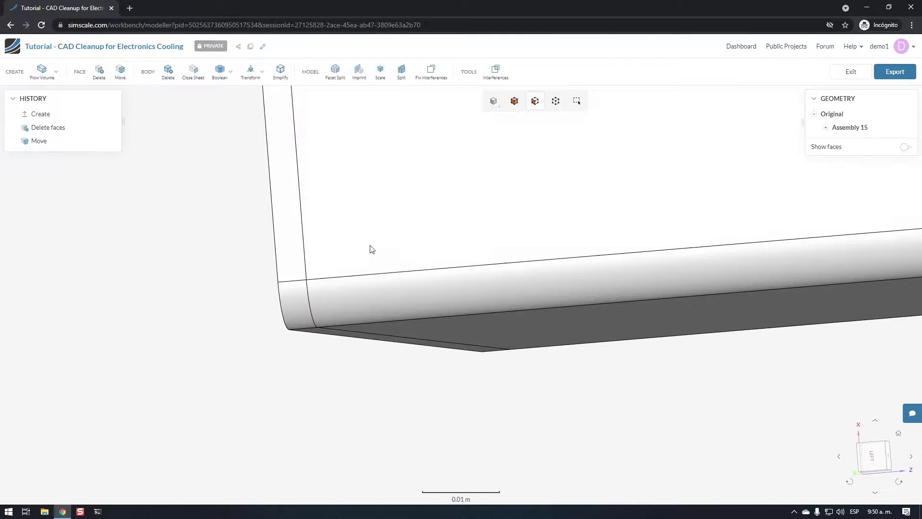
Hide the casing and examine the moved PCB edge against the heat sink and the surrounding components
{"action": "right_click", "coordinate": [399, 224]}
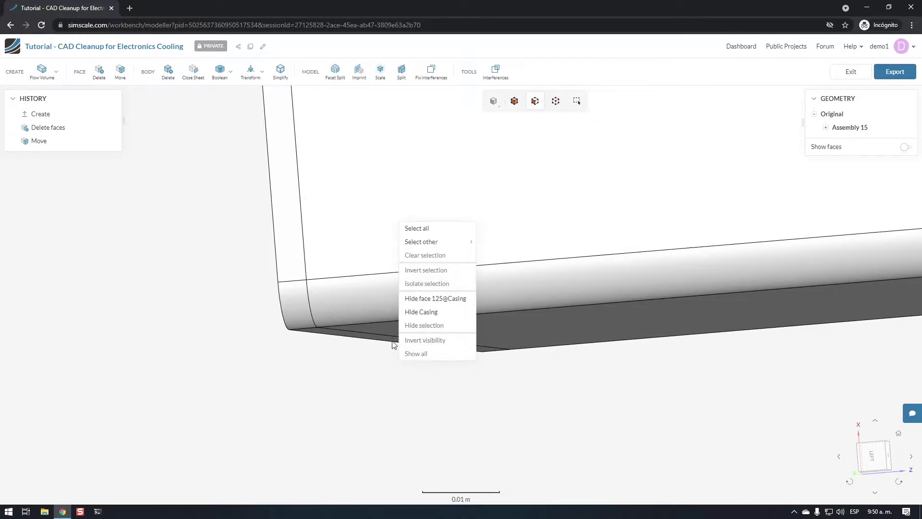
{"action": "left_click", "coordinate": [423, 313]}
{"action": "left_click_drag", "start_coordinate": [318, 361], "coordinate": [303, 399]}
{"action": "scroll", "coordinate": [301, 401], "scroll_direction": "down", "scroll_amount": 4}
{"action": "left_click_drag", "start_coordinate": [362, 409], "coordinate": [478, 410]}
{"action": "scroll", "coordinate": [359, 331], "scroll_direction": "up", "scroll_amount": 3}
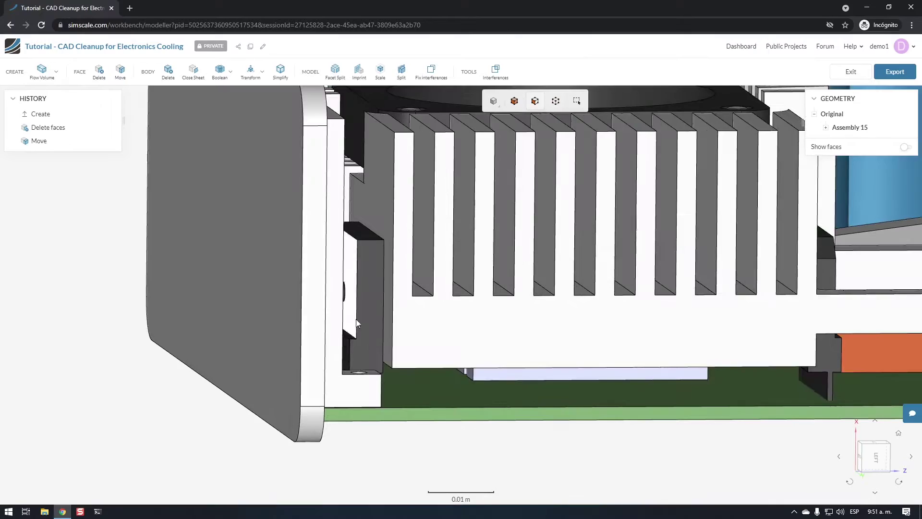
{"action": "left_click_drag", "start_coordinate": [357, 330], "coordinate": [281, 333]}
{"action": "scroll", "coordinate": [282, 334], "scroll_direction": "down", "scroll_amount": 3}
{"action": "scroll", "coordinate": [499, 312], "scroll_direction": "up", "scroll_amount": 2}
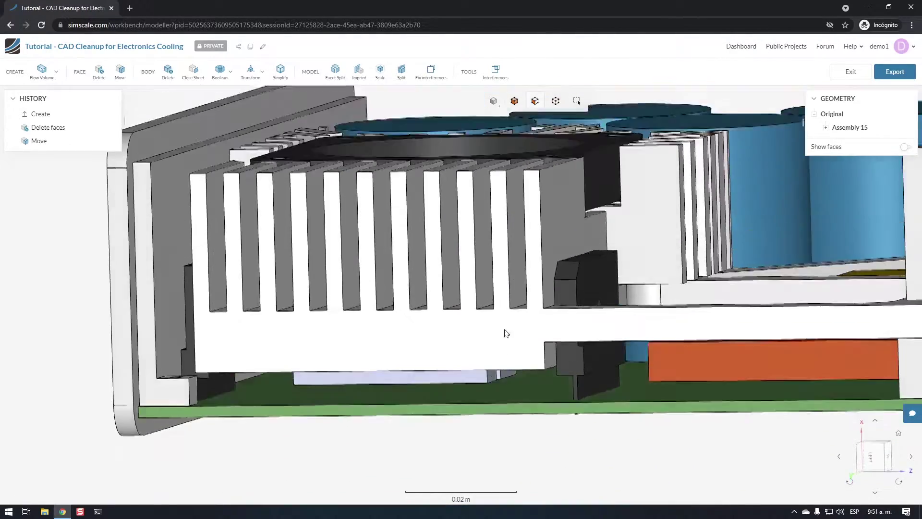
{"action": "scroll", "coordinate": [506, 329], "scroll_direction": "down", "scroll_amount": 3}
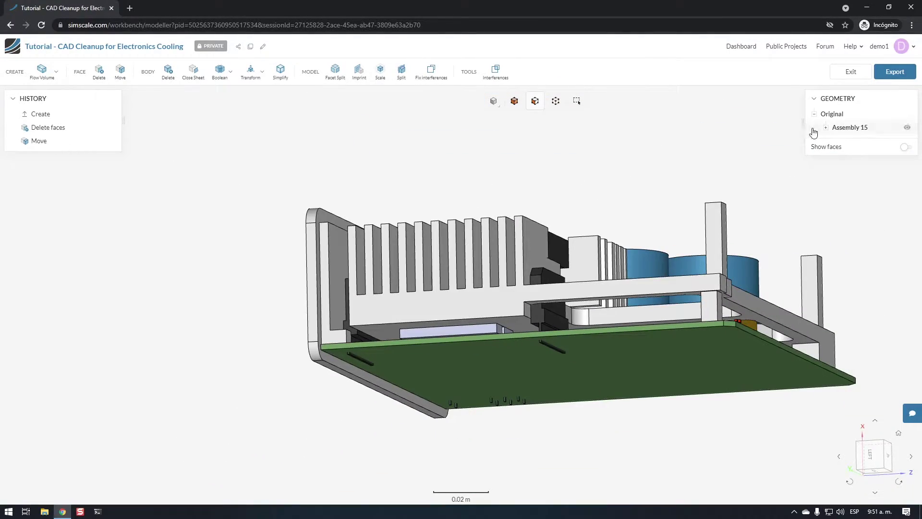
Isolate Mount (front) and Mount (back) in the view and clear the selection
{"action": "left_click", "coordinate": [824, 129]}
{"action": "left_click", "coordinate": [873, 302]}
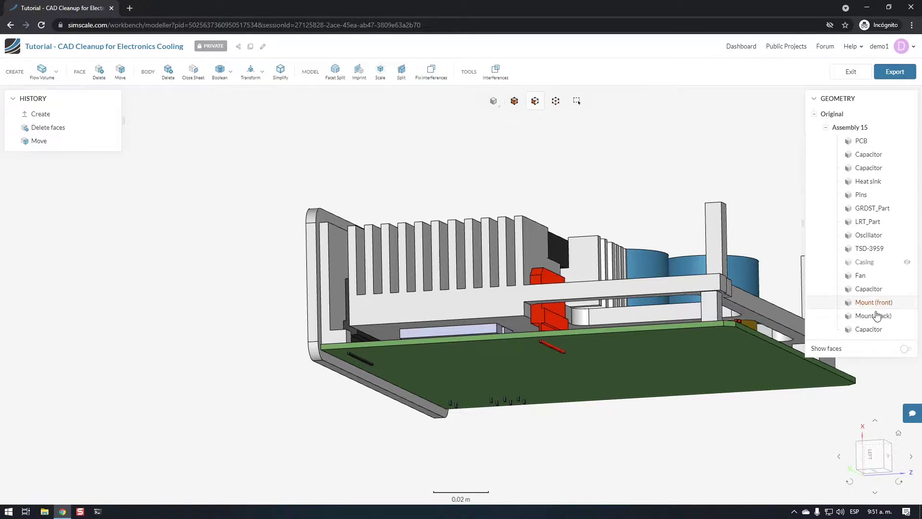
{"action": "right_click", "coordinate": [588, 159]}
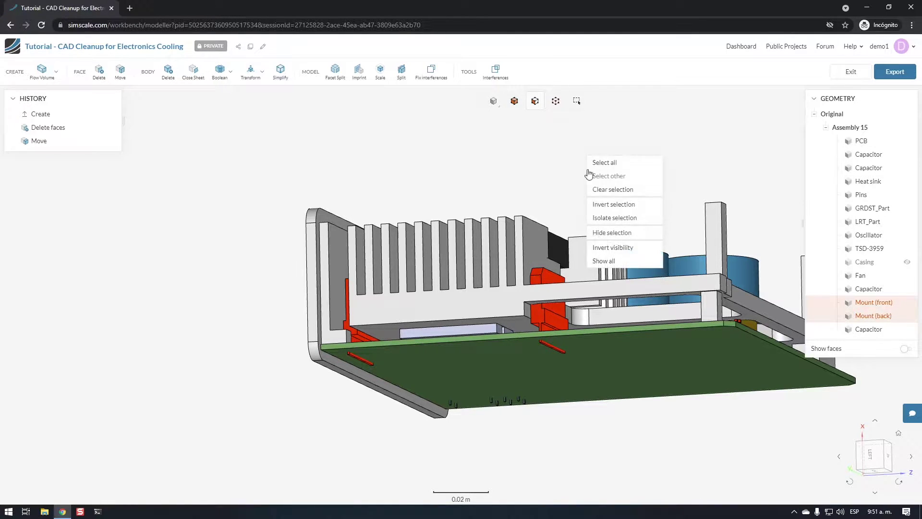
{"action": "left_click", "coordinate": [608, 219]}
{"action": "right_click", "coordinate": [613, 170]}
{"action": "left_click", "coordinate": [644, 201]}
Delete the round hole faces on both the front and back mounts using the Shrink healing method
{"action": "left_click_drag", "start_coordinate": [558, 235], "coordinate": [379, 303]}
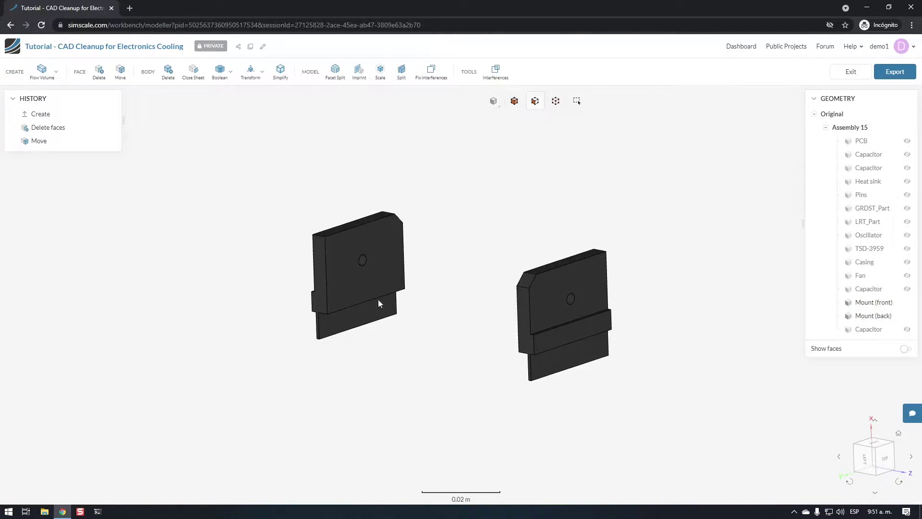
{"action": "left_click", "coordinate": [99, 72]}
{"action": "left_click", "coordinate": [364, 261]}
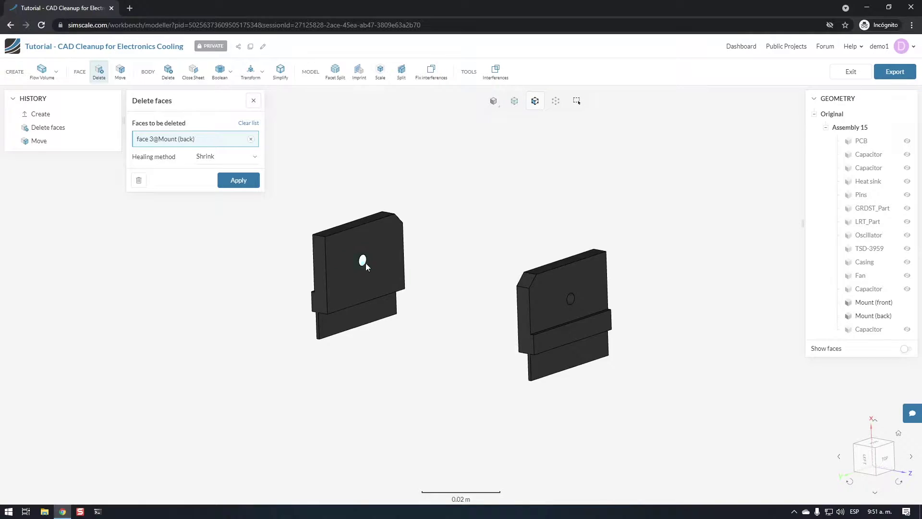
{"action": "left_click", "coordinate": [571, 300]}
{"action": "left_click", "coordinate": [245, 196]}
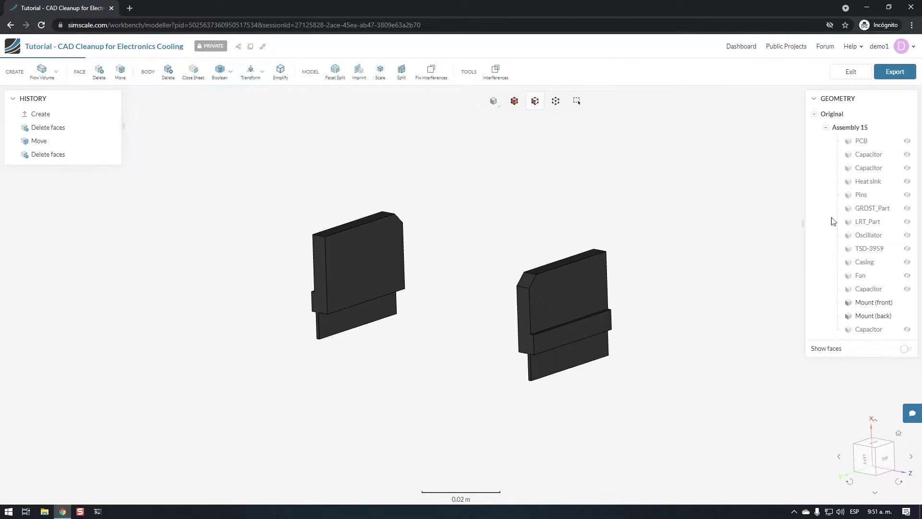
Show the PCB and subtract it from Mount (front) and Mount (back), with tool bodies set to Keep tools
{"action": "left_click", "coordinate": [906, 142]}
{"action": "left_click_drag", "start_coordinate": [471, 274], "coordinate": [482, 194]}
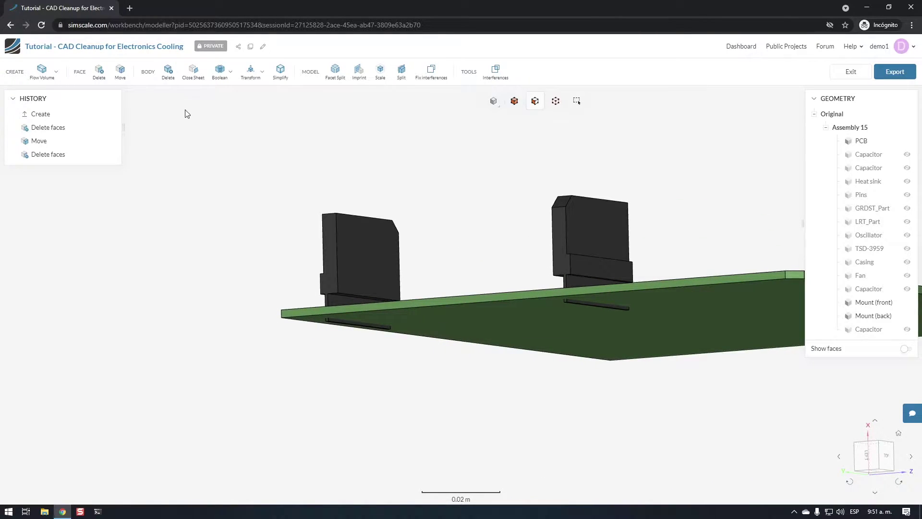
{"action": "left_click", "coordinate": [219, 72]}
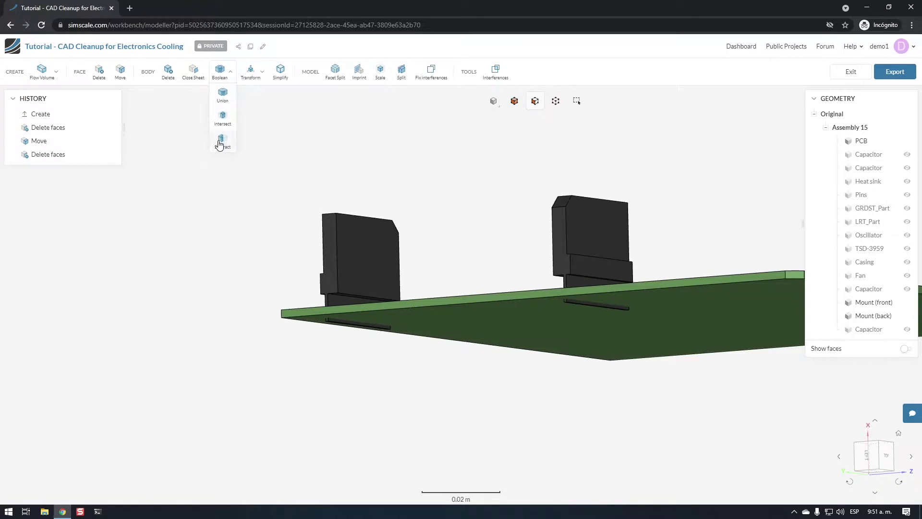
{"action": "left_click", "coordinate": [220, 144]}
{"action": "left_click", "coordinate": [379, 240]}
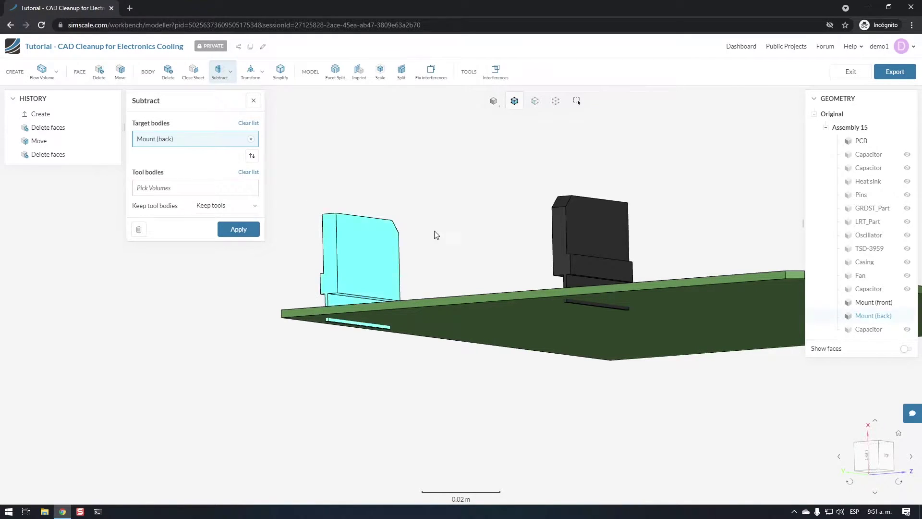
{"action": "left_click", "coordinate": [585, 197]}
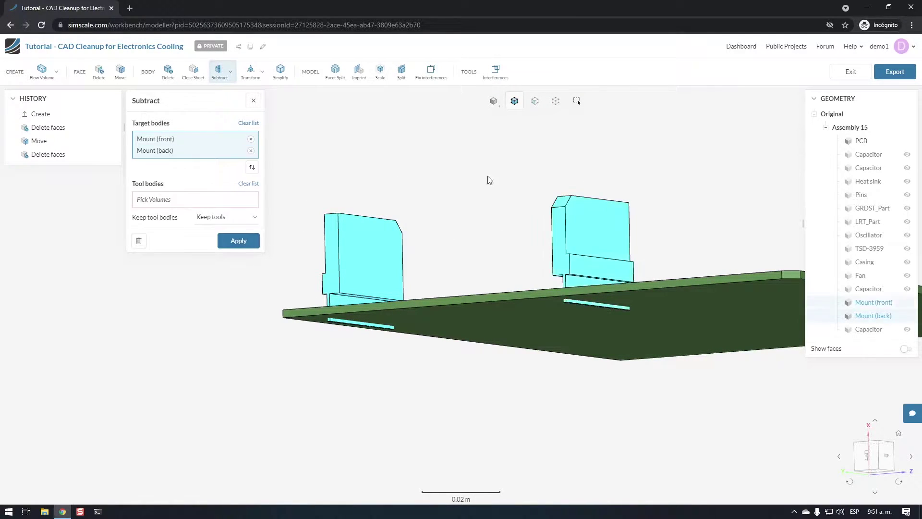
{"action": "left_click", "coordinate": [171, 201]}
{"action": "left_click", "coordinate": [486, 319]}
{"action": "left_click", "coordinate": [249, 242]}
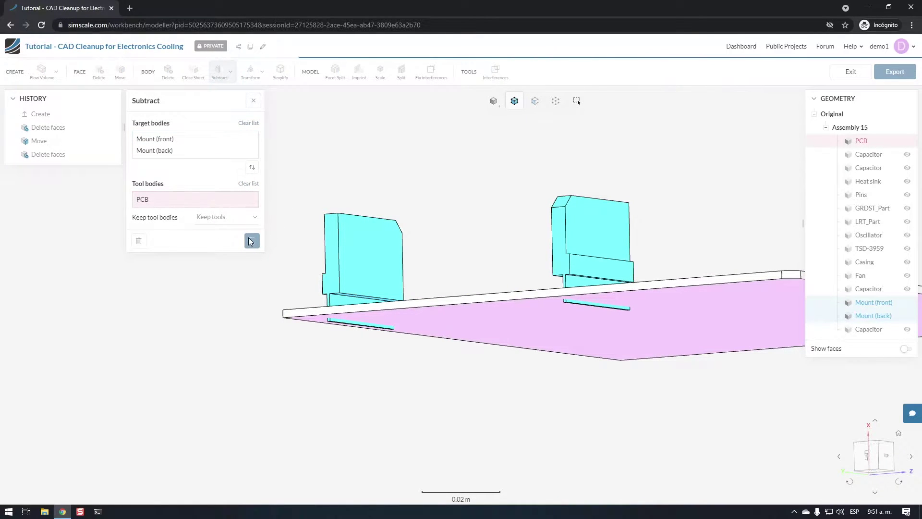
Delete the leftover Mount (front) and Mount (back) bodies protruding from the underside of the PCB
{"action": "left_click_drag", "start_coordinate": [351, 383], "coordinate": [351, 309]}
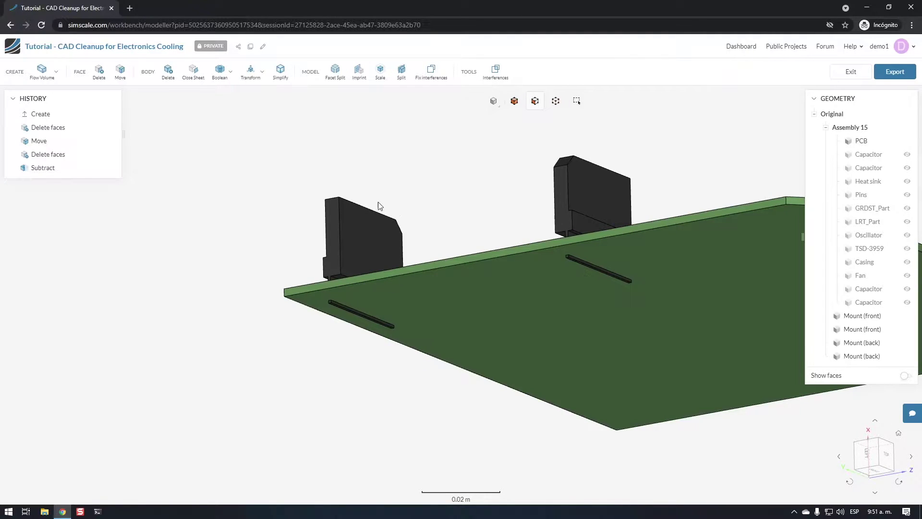
{"action": "left_click", "coordinate": [168, 70]}
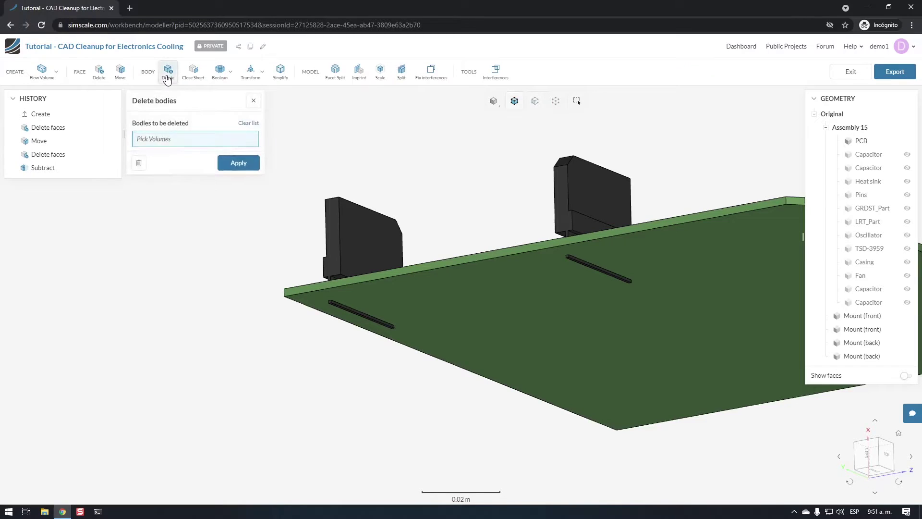
{"action": "left_click", "coordinate": [344, 308]}
{"action": "left_click", "coordinate": [590, 267]}
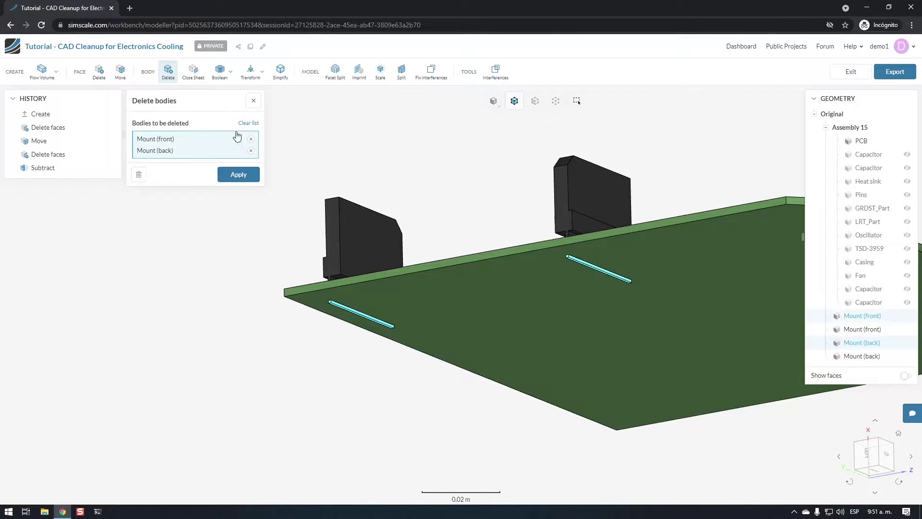
{"action": "left_click", "coordinate": [241, 177]}
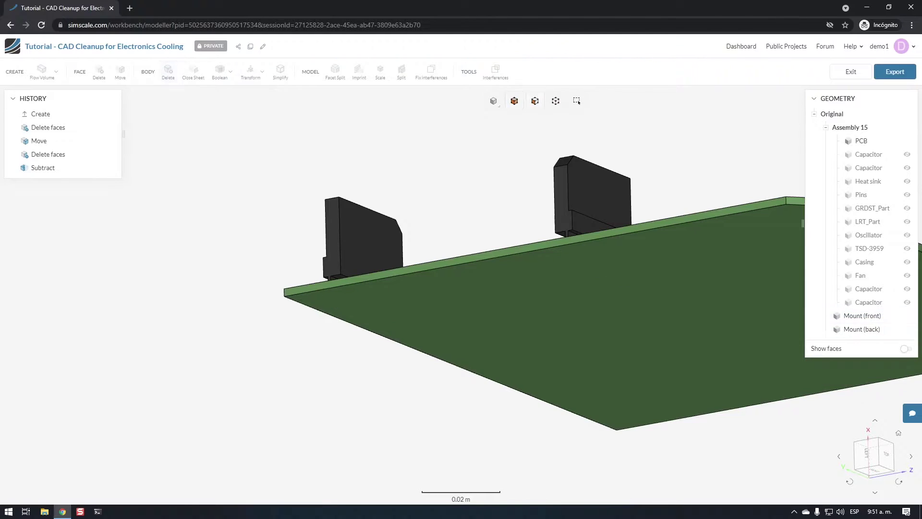
Show the four capacitors and TSD-3959 together with the PCB and the two mounts
{"action": "left_click_drag", "start_coordinate": [403, 194], "coordinate": [284, 322]}
{"action": "scroll", "coordinate": [284, 322], "scroll_direction": "down", "scroll_amount": 3}
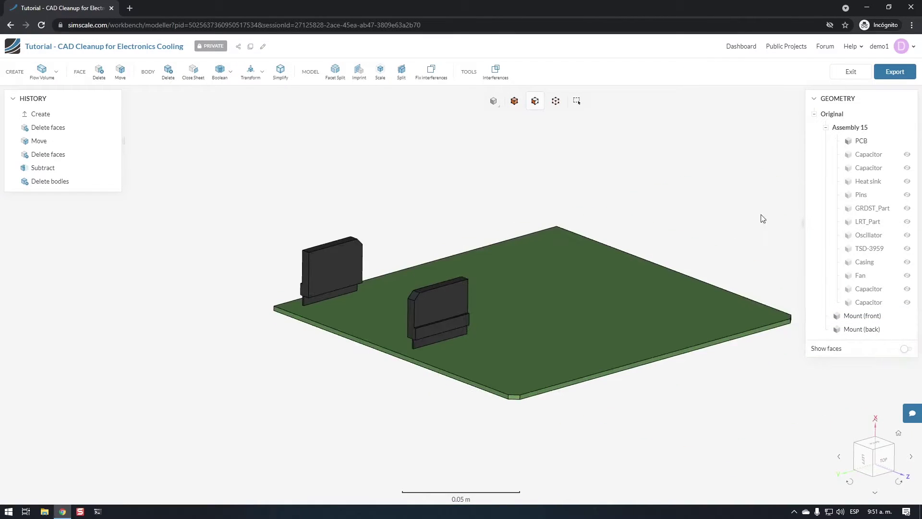
{"action": "left_click_drag", "start_coordinate": [662, 223], "coordinate": [766, 271]}
{"action": "left_click", "coordinate": [907, 302]}
{"action": "left_click", "coordinate": [907, 289]}
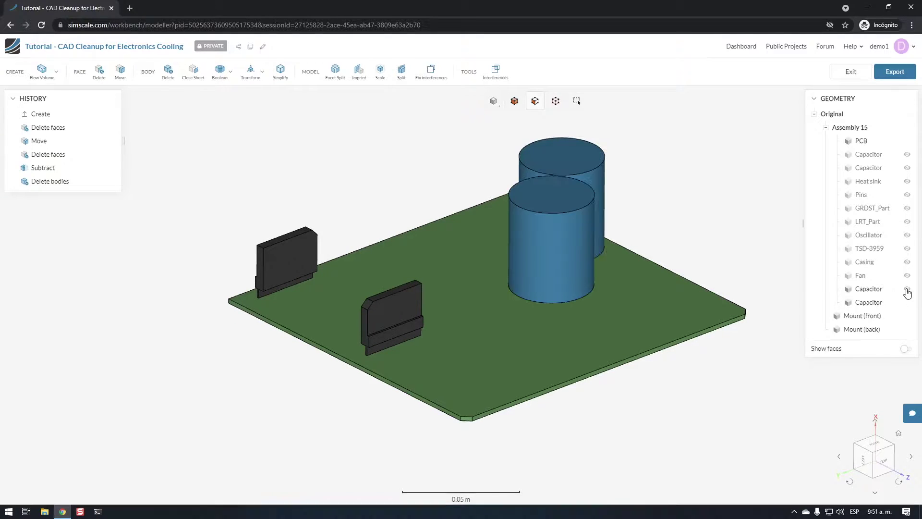
{"action": "left_click", "coordinate": [907, 155]}
{"action": "left_click", "coordinate": [907, 168]}
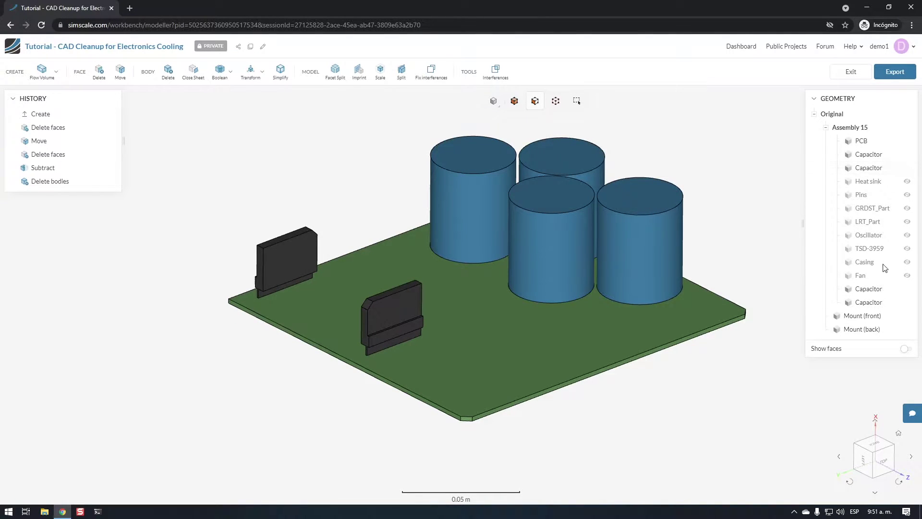
{"action": "left_click", "coordinate": [906, 249]}
Examine the interface between TSD-3959, the capacitors and the PCB for gaps from a straight side view
{"action": "left_click_drag", "start_coordinate": [737, 376], "coordinate": [601, 321]}
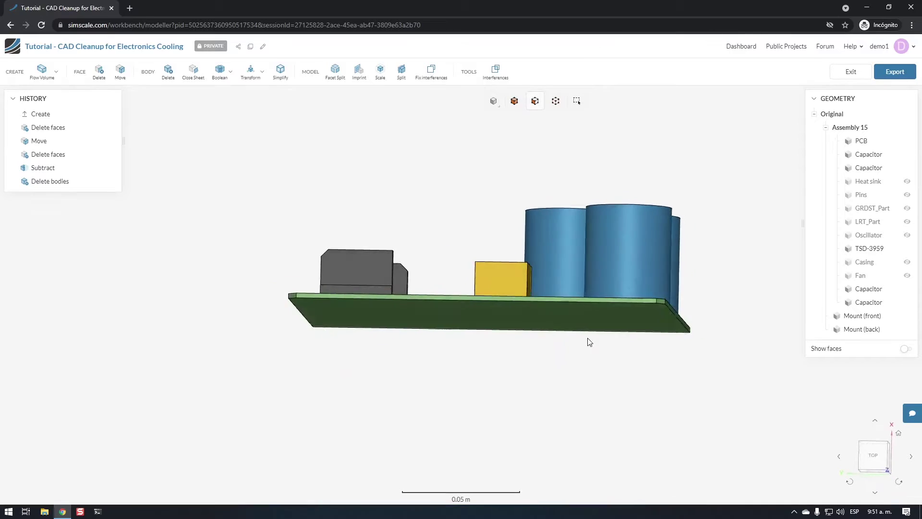
{"action": "scroll", "coordinate": [554, 338], "scroll_direction": "up", "scroll_amount": 5}
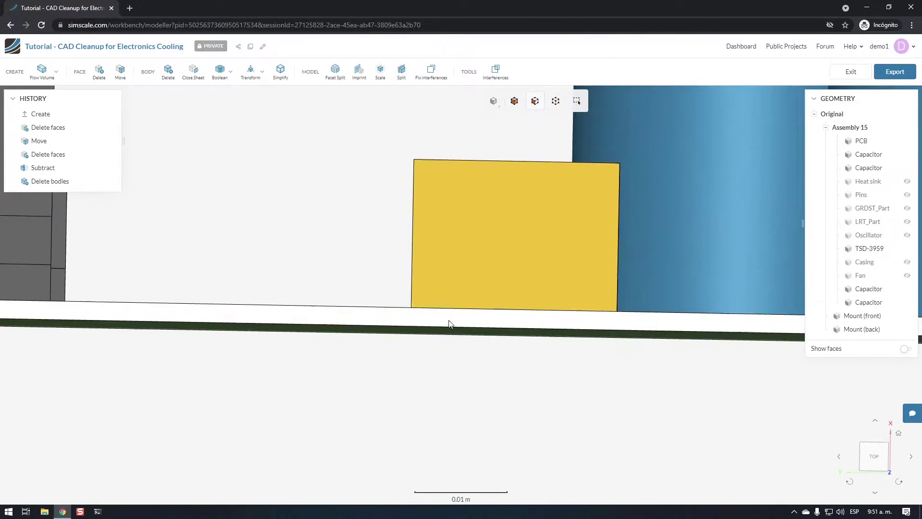
{"action": "left_click_drag", "start_coordinate": [449, 321], "coordinate": [455, 328]}
{"action": "left_click", "coordinate": [869, 460]}
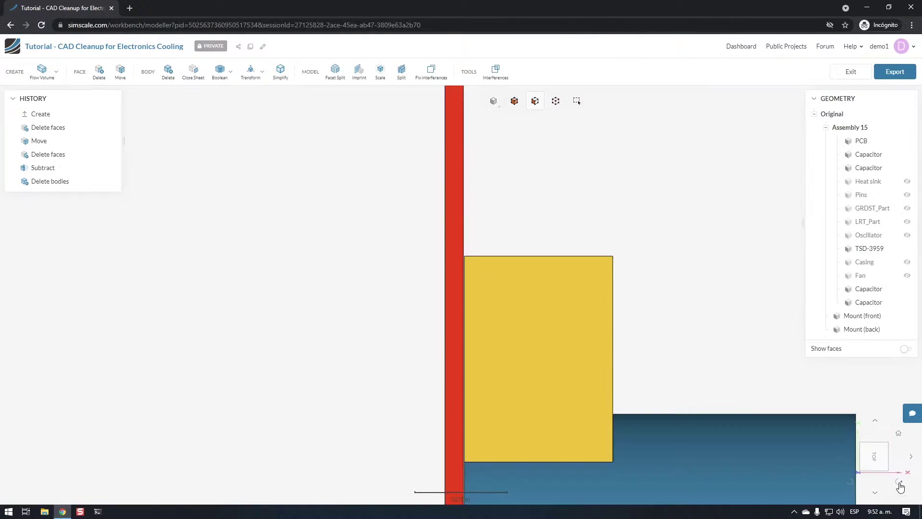
{"action": "left_click", "coordinate": [898, 482]}
{"action": "scroll", "coordinate": [347, 243], "scroll_direction": "up", "scroll_amount": 5}
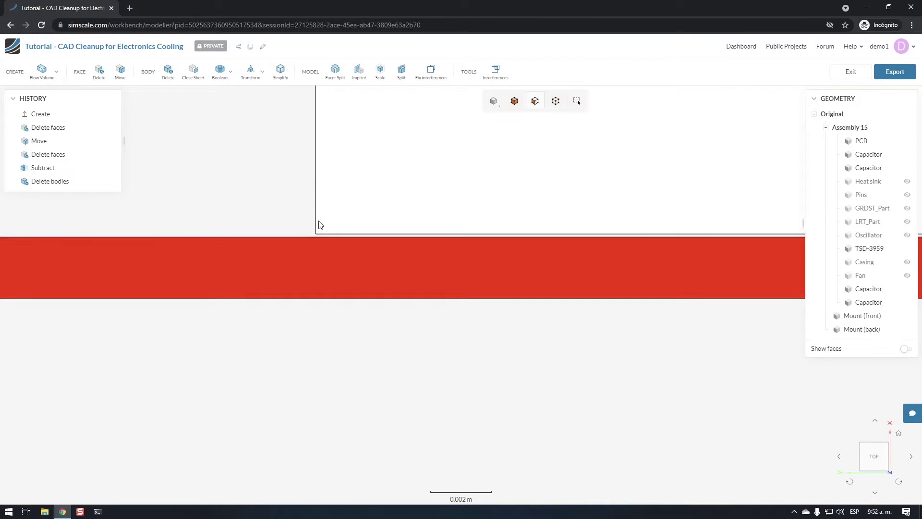
{"action": "scroll", "coordinate": [306, 233], "scroll_direction": "down", "scroll_amount": 5}
{"action": "left_click_drag", "start_coordinate": [306, 299], "coordinate": [410, 379]}
{"action": "scroll", "coordinate": [346, 328], "scroll_direction": "down", "scroll_amount": 3}
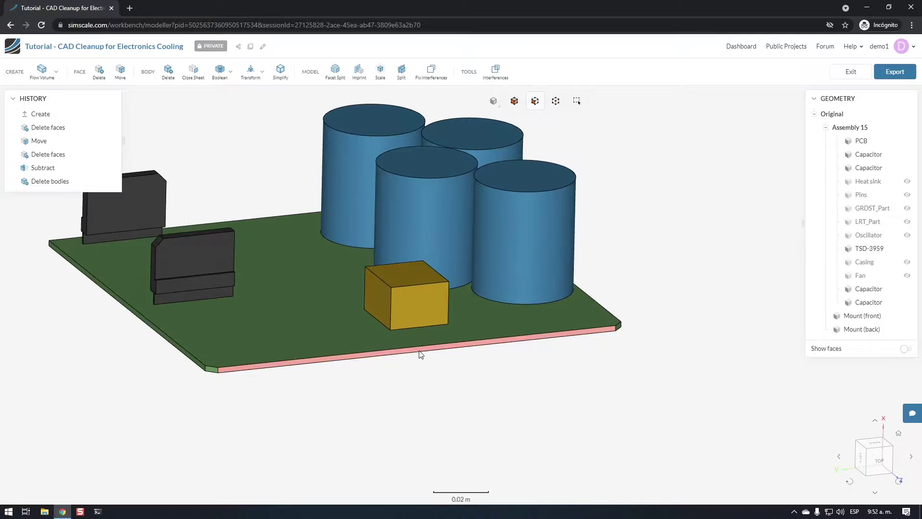
{"action": "scroll", "coordinate": [517, 385], "scroll_direction": "down", "scroll_amount": 3}
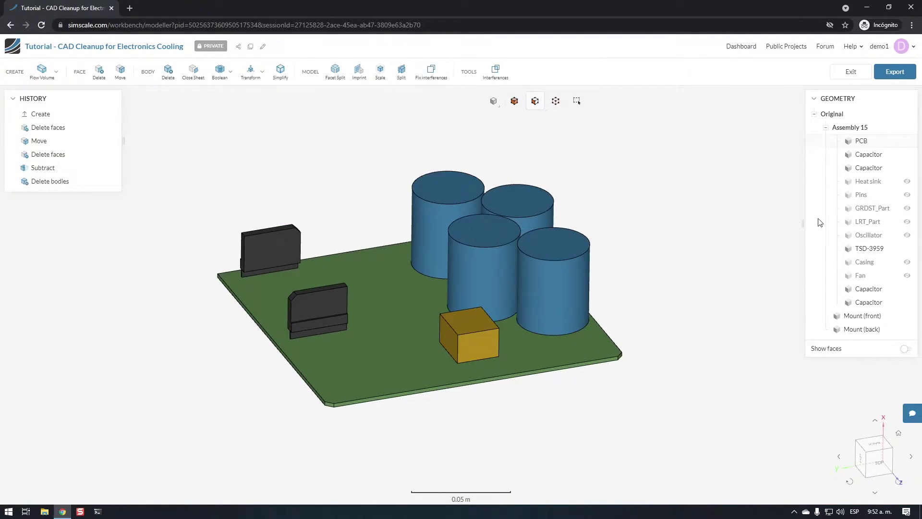
Hide the PCB and pick the bottom faces of TSD-3959 and the four capacitors as the faces to move
{"action": "left_click", "coordinate": [907, 141]}
{"action": "left_click_drag", "start_coordinate": [788, 173], "coordinate": [398, 257]}
{"action": "left_click", "coordinate": [120, 74]}
{"action": "left_click", "coordinate": [457, 253]}
{"action": "left_click", "coordinate": [485, 321]}
{"action": "left_click", "coordinate": [548, 301]}
{"action": "left_click", "coordinate": [528, 365]}
{"action": "left_click", "coordinate": [480, 390]}
Move the picked faces with the Up to entity method, using the PCB's component-side face as the target
{"action": "left_click", "coordinate": [239, 194]}
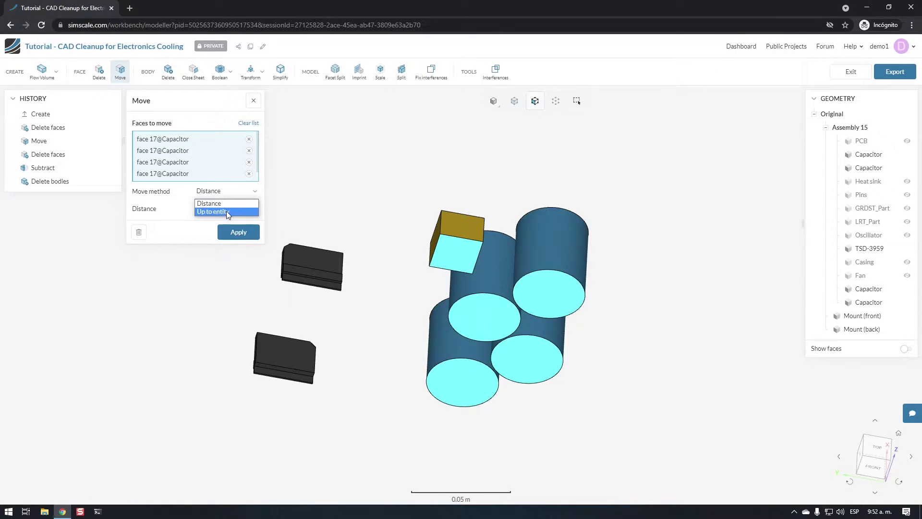
{"action": "left_click", "coordinate": [227, 211]}
{"action": "left_click_drag", "start_coordinate": [632, 210], "coordinate": [734, 226]}
{"action": "left_click", "coordinate": [906, 142]}
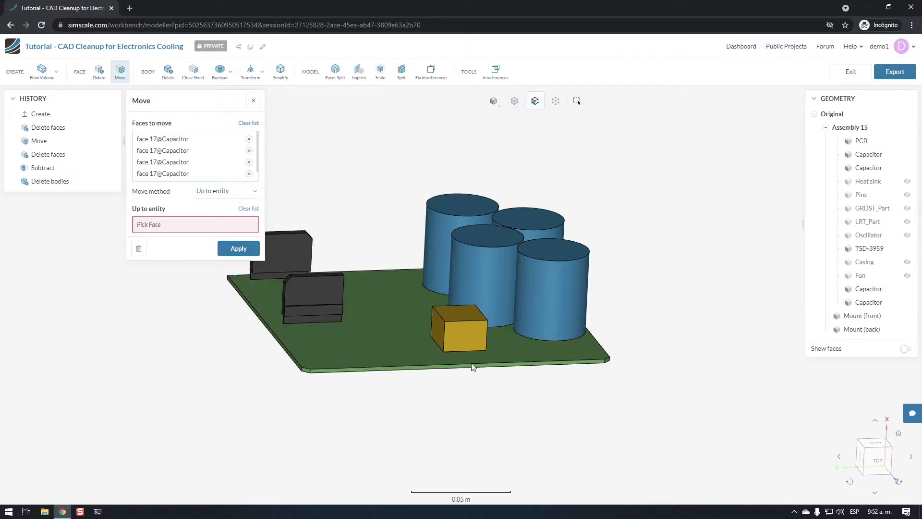
{"action": "left_click", "coordinate": [237, 249]}
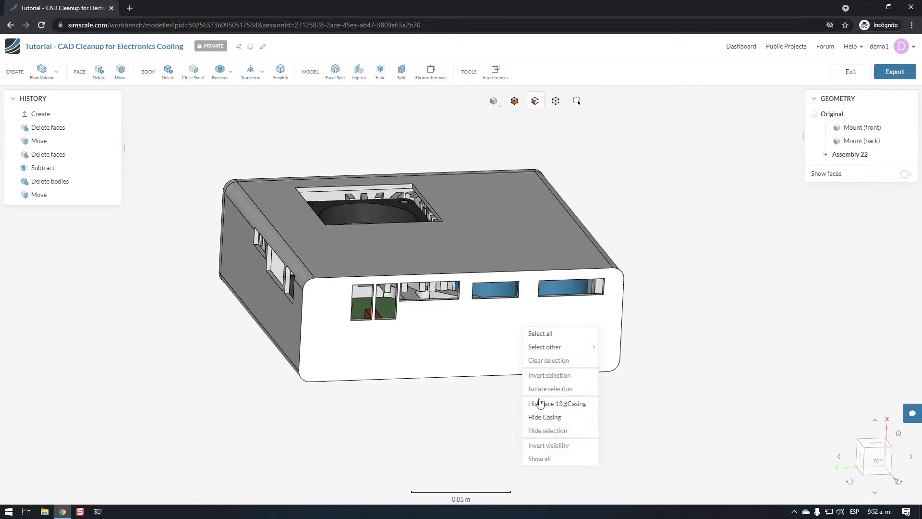
Hide the casing and examine the contact between the moved component faces and the PCB from the side
{"action": "left_click", "coordinate": [547, 417]}
{"action": "left_click", "coordinate": [887, 461]}
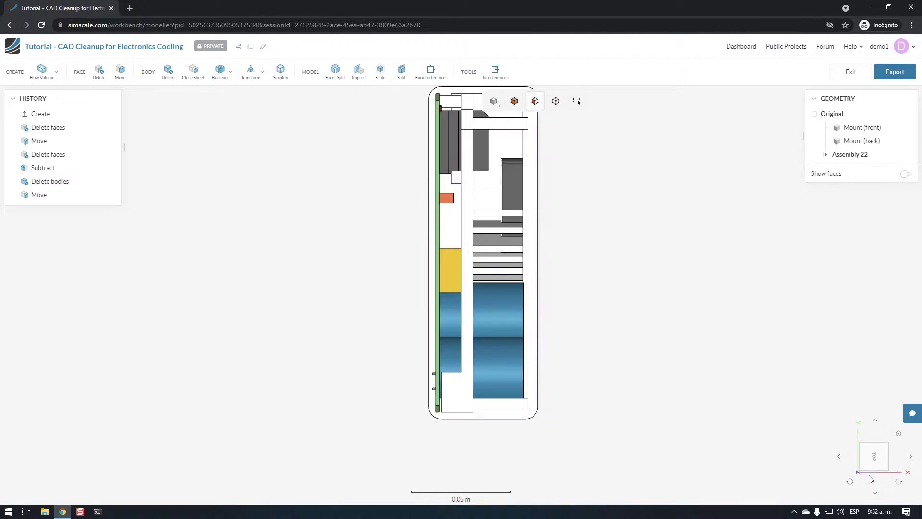
{"action": "left_click", "coordinate": [898, 483]}
{"action": "scroll", "coordinate": [453, 323], "scroll_direction": "up", "scroll_amount": 8}
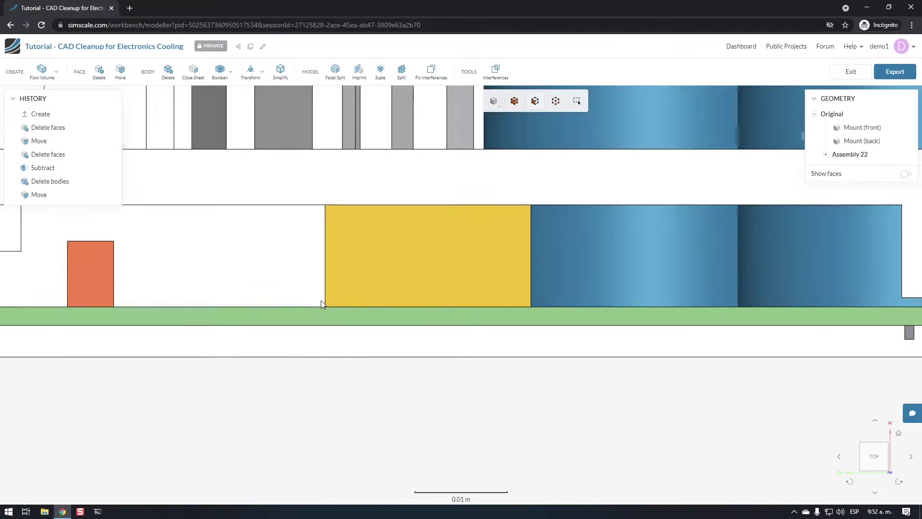
{"action": "scroll", "coordinate": [321, 301], "scroll_direction": "down", "scroll_amount": 5}
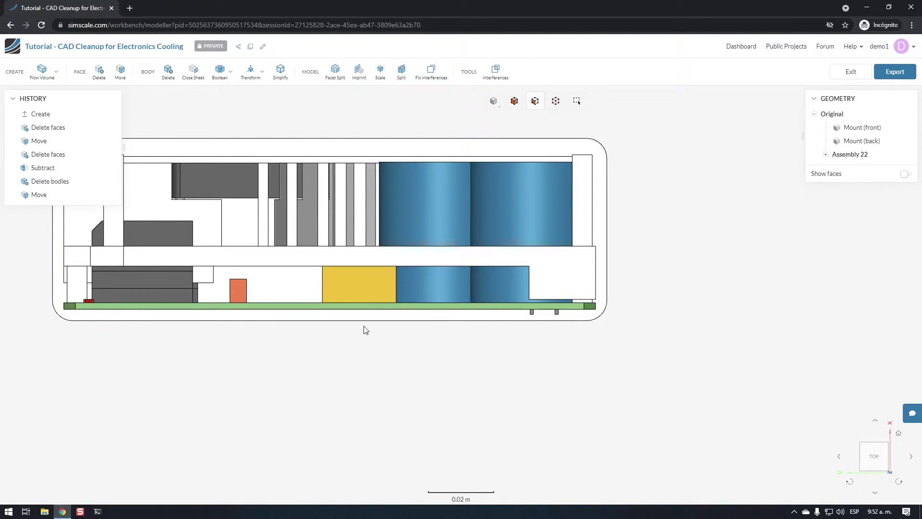
{"action": "left_click_drag", "start_coordinate": [366, 330], "coordinate": [642, 312]}
Expand Assembly 22, isolate the Oscillator in the view and clear the selection
{"action": "left_click", "coordinate": [826, 155]}
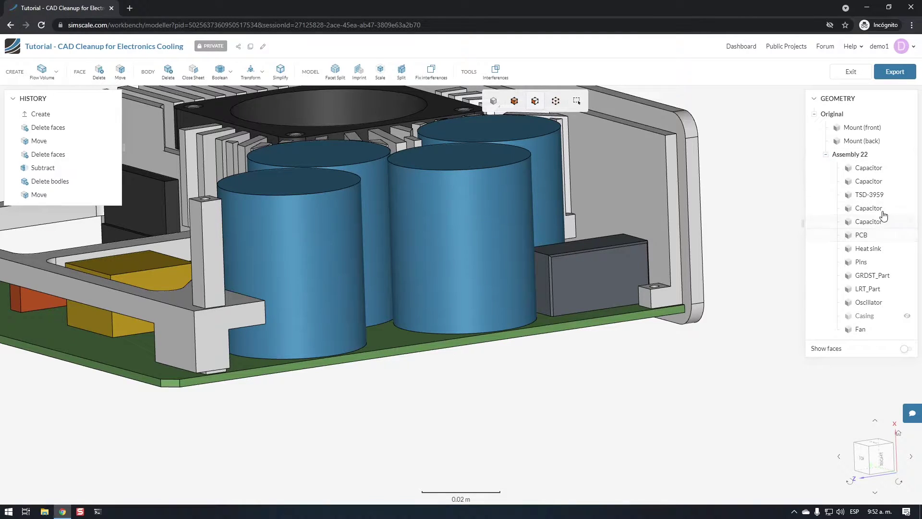
{"action": "right_click", "coordinate": [735, 204]}
{"action": "left_click", "coordinate": [750, 264]}
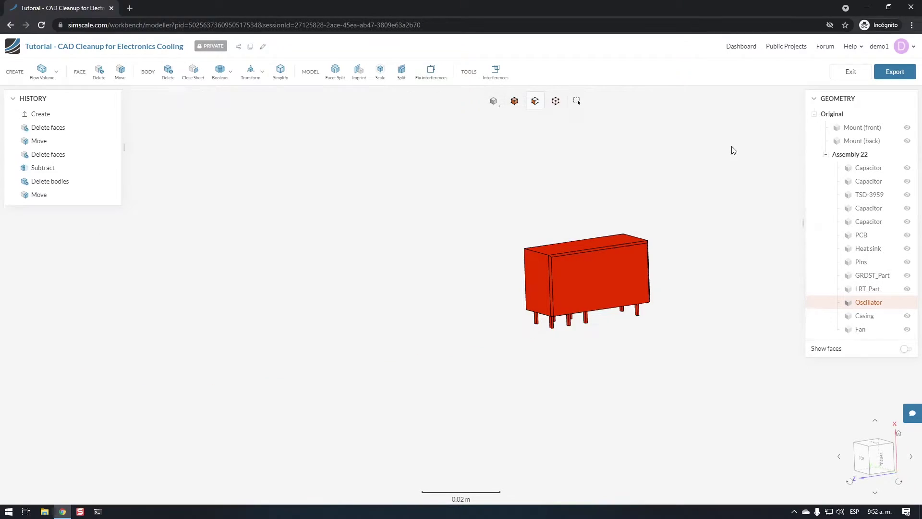
{"action": "right_click", "coordinate": [731, 147]}
{"action": "left_click", "coordinate": [746, 182]}
{"action": "right_click_drag", "start_coordinate": [712, 227], "coordinate": [630, 222]}
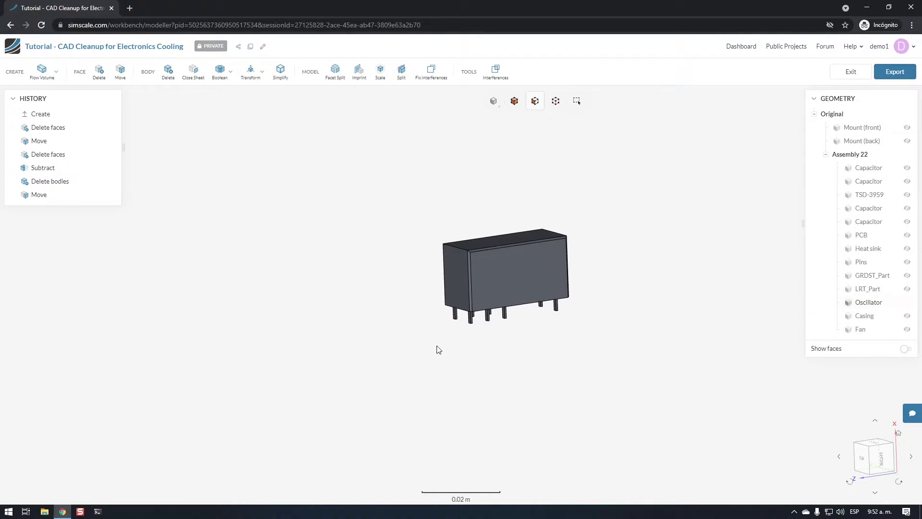
Start a face deletion and pick the narrow chamfer faces bordering both large sides of the Oscillator
{"action": "scroll", "coordinate": [439, 343], "scroll_direction": "up", "scroll_amount": 3}
{"action": "right_click_drag", "start_coordinate": [492, 307], "coordinate": [388, 359]}
{"action": "left_click_drag", "start_coordinate": [488, 396], "coordinate": [452, 278]}
{"action": "right_click_drag", "start_coordinate": [454, 282], "coordinate": [446, 368]}
{"action": "left_click_drag", "start_coordinate": [446, 368], "coordinate": [451, 383]}
{"action": "left_click", "coordinate": [99, 71]}
{"action": "left_click", "coordinate": [379, 252]}
{"action": "left_click", "coordinate": [385, 244]}
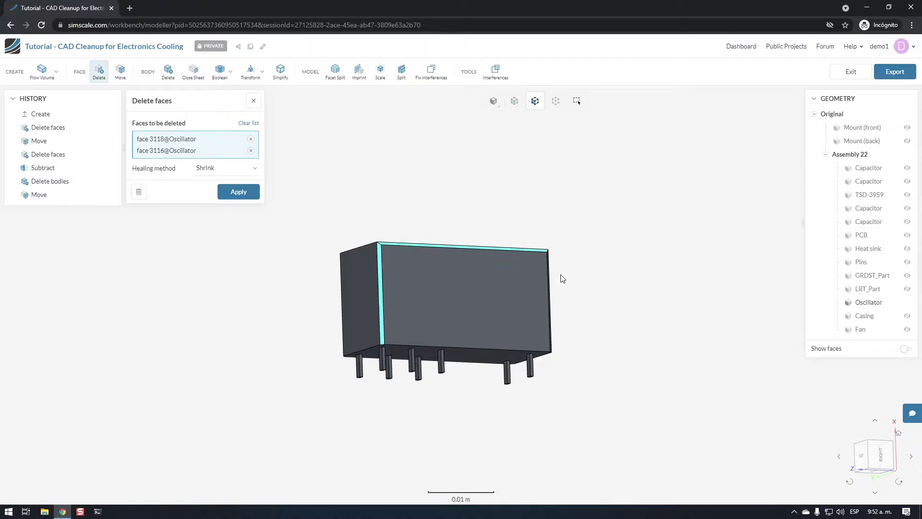
{"action": "left_click", "coordinate": [549, 277]}
{"action": "mouse_move", "coordinate": [426, 309]}
{"action": "left_mouse_down"}
{"action": "mouse_move", "coordinate": [634, 315]}
{"action": "mouse_move", "coordinate": [408, 309]}
{"action": "left_mouse_up"}
{"action": "left_click", "coordinate": [408, 285]}
{"action": "left_click", "coordinate": [396, 268]}
{"action": "mouse_move", "coordinate": [396, 268]}
{"action": "left_mouse_down"}
{"action": "mouse_move", "coordinate": [527, 273]}
{"action": "mouse_move", "coordinate": [245, 272]}
{"action": "mouse_move", "coordinate": [319, 291]}
{"action": "mouse_move", "coordinate": [471, 276]}
{"action": "mouse_move", "coordinate": [402, 284]}
{"action": "mouse_move", "coordinate": [394, 268]}
{"action": "mouse_move", "coordinate": [404, 265]}
{"action": "left_mouse_up"}
{"action": "left_click", "coordinate": [246, 271]}
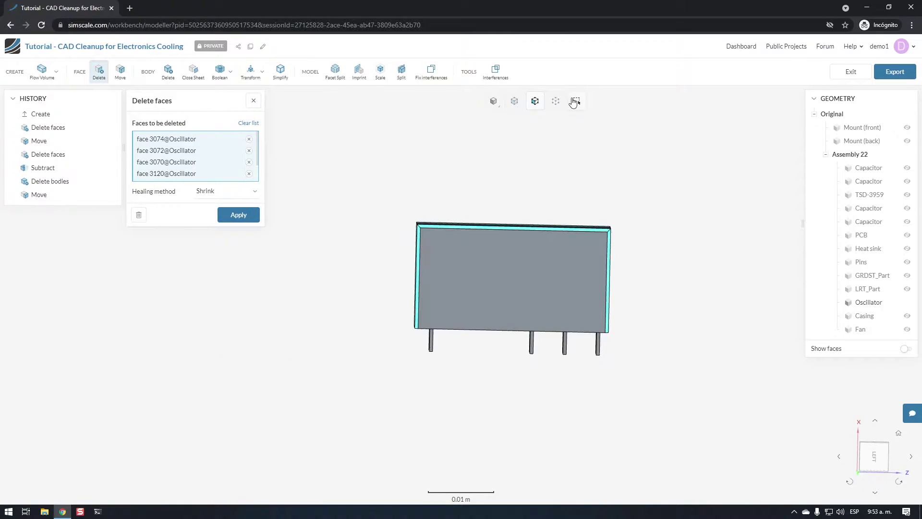
Add all pin faces to the deletion, exclude the Oscillator's bottom face, and delete them using the Shrink healing method
{"action": "left_click_drag", "start_coordinate": [389, 320], "coordinate": [651, 398]}
{"action": "right_click_drag", "start_coordinate": [650, 398], "coordinate": [644, 197]}
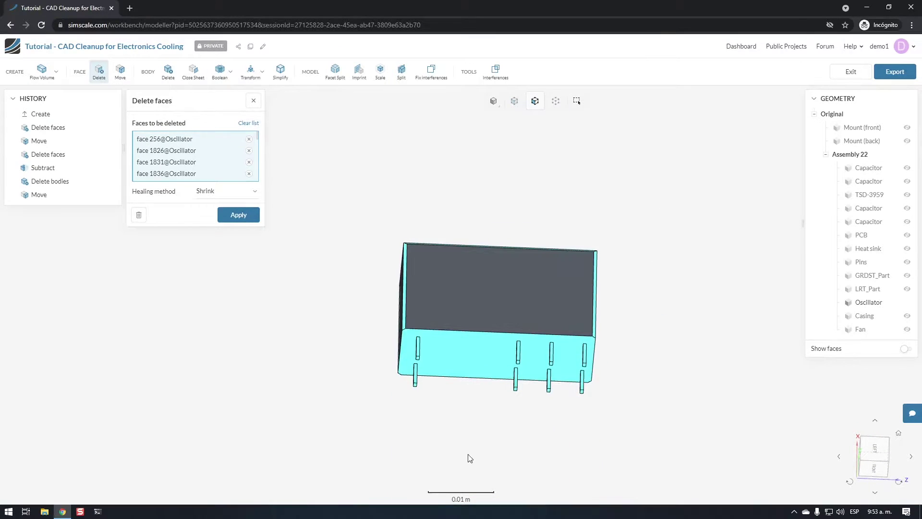
{"action": "left_click", "coordinate": [459, 371]}
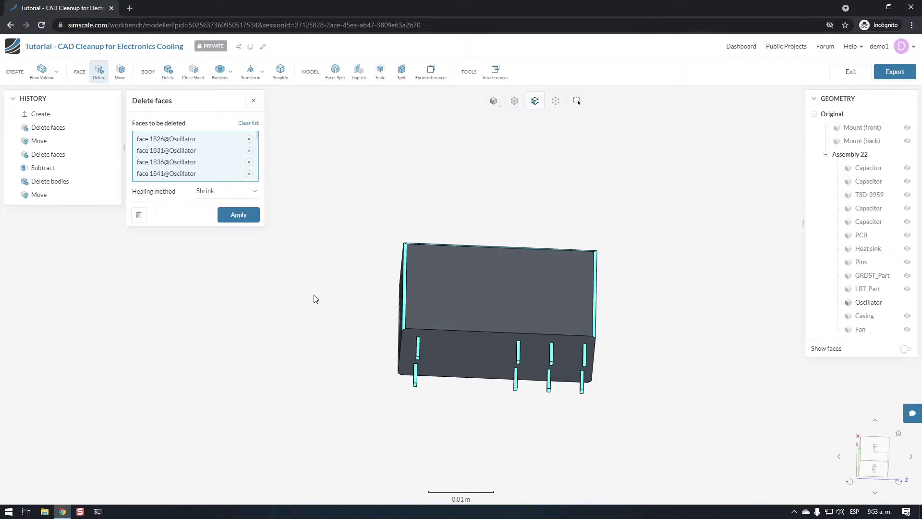
{"action": "left_click", "coordinate": [239, 216]}
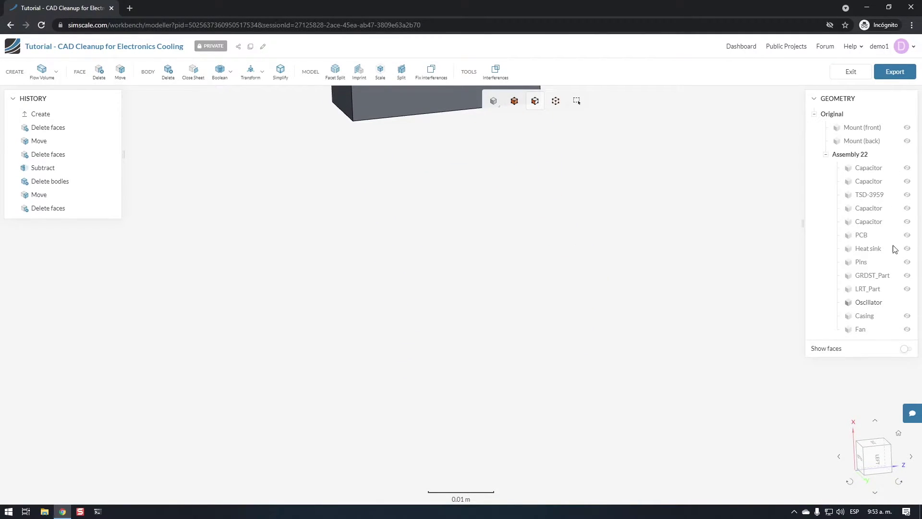
Show the PCB and examine how the simplified Oscillator sits against it in a straight view
{"action": "left_click", "coordinate": [907, 236]}
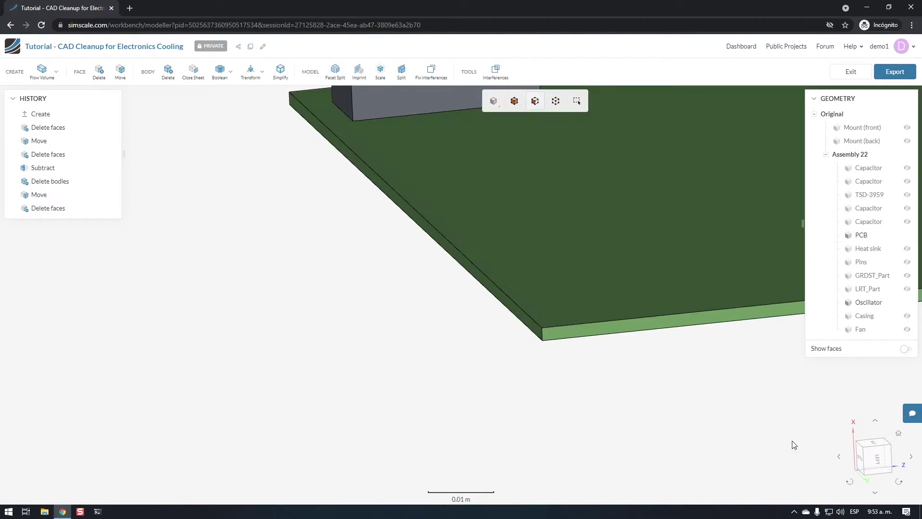
{"action": "left_click", "coordinate": [860, 465]}
{"action": "scroll", "coordinate": [469, 241], "scroll_direction": "up", "scroll_amount": 10}
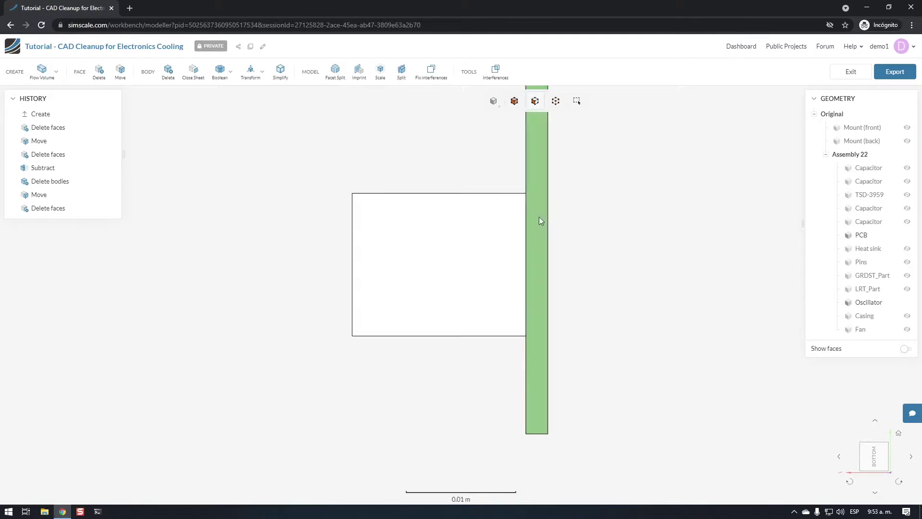
{"action": "scroll", "coordinate": [504, 201], "scroll_direction": "down", "scroll_amount": 6}
{"action": "scroll", "coordinate": [504, 207], "scroll_direction": "down", "scroll_amount": 2}
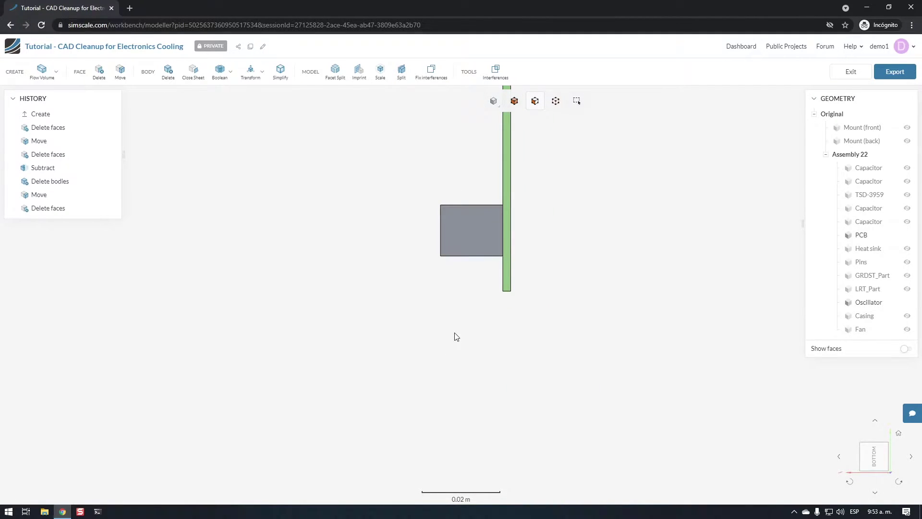
Show the Heat sink, isolate it in the view and clear the selection
{"action": "left_click_drag", "start_coordinate": [456, 336], "coordinate": [561, 235]}
{"action": "scroll", "coordinate": [506, 251], "scroll_direction": "down", "scroll_amount": 4}
{"action": "right_click_drag", "start_coordinate": [235, 301], "coordinate": [360, 320]}
{"action": "left_click_drag", "start_coordinate": [360, 320], "coordinate": [423, 335]}
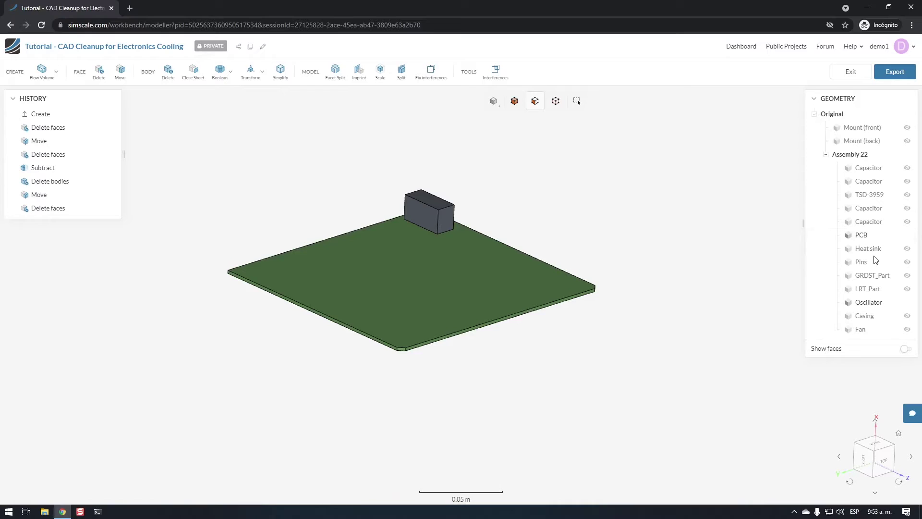
{"action": "left_click", "coordinate": [907, 249]}
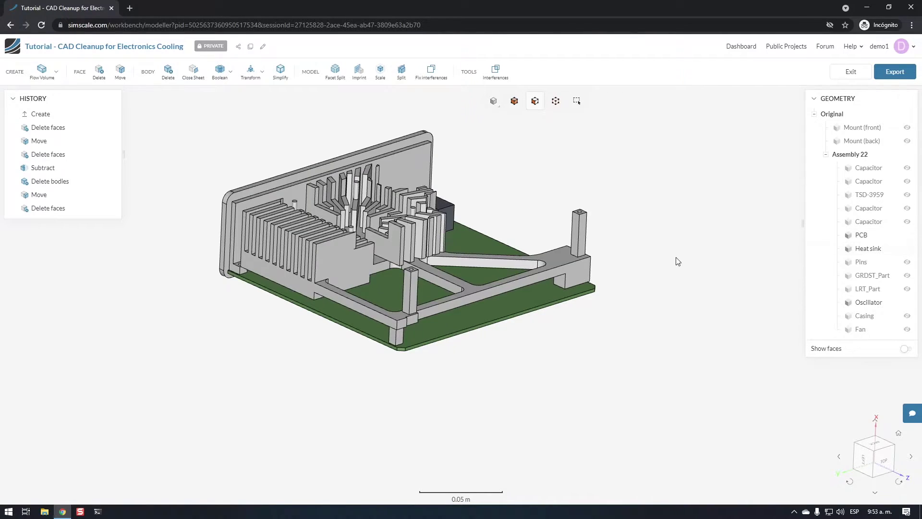
{"action": "left_click", "coordinate": [879, 250]}
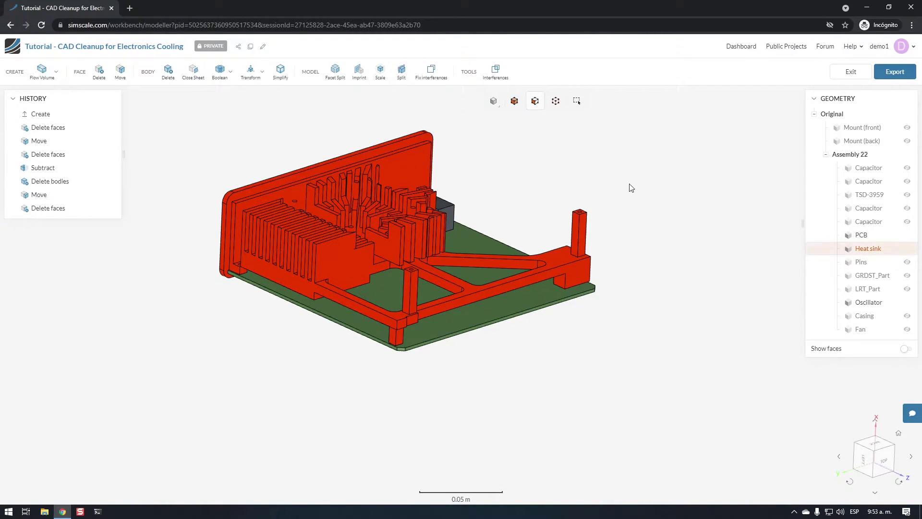
{"action": "right_click", "coordinate": [632, 188]}
{"action": "left_click", "coordinate": [674, 250]}
{"action": "right_click", "coordinate": [642, 176]}
{"action": "left_click", "coordinate": [671, 210]}
Start a face deletion and pick the Heat sink's hole faces in one corner post, the base centre and the recess beside the fins
{"action": "left_click_drag", "start_coordinate": [564, 173], "coordinate": [481, 197]}
{"action": "scroll", "coordinate": [505, 149], "scroll_direction": "up", "scroll_amount": 3}
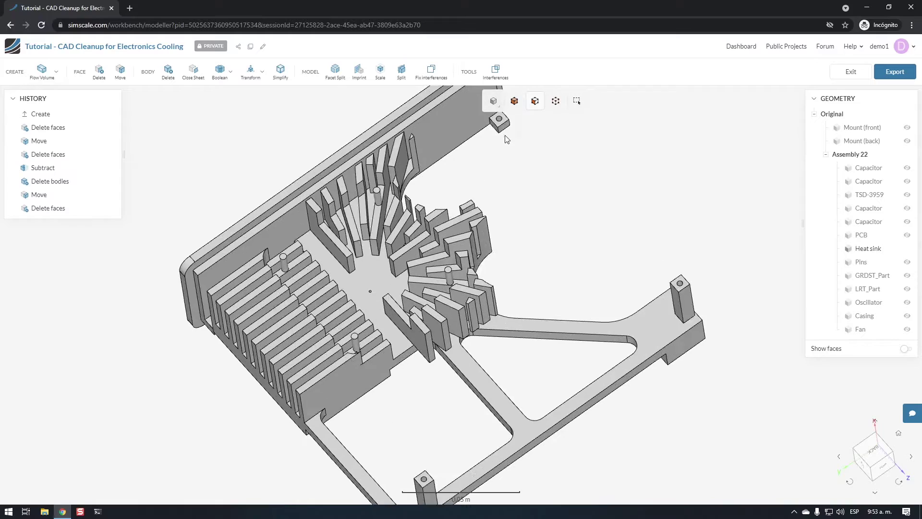
{"action": "scroll", "coordinate": [656, 279], "scroll_direction": "up", "scroll_amount": 2}
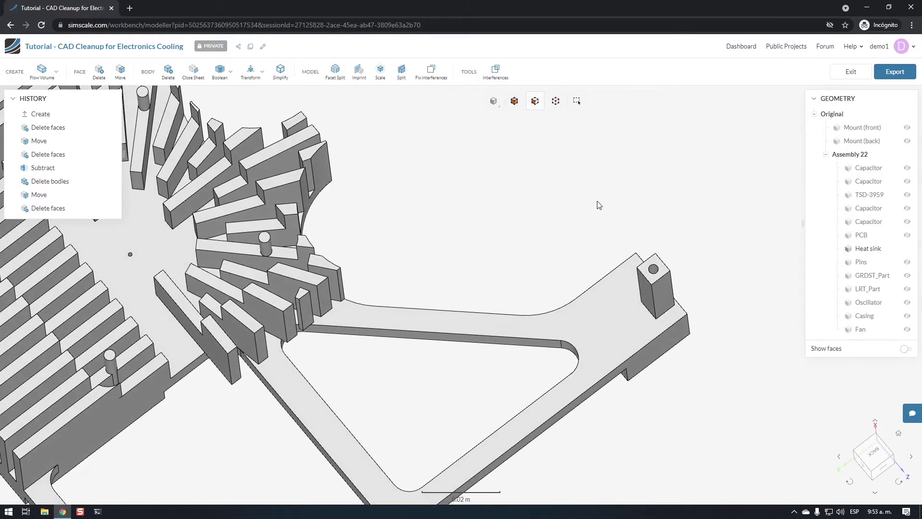
{"action": "scroll", "coordinate": [567, 202], "scroll_direction": "down", "scroll_amount": 5}
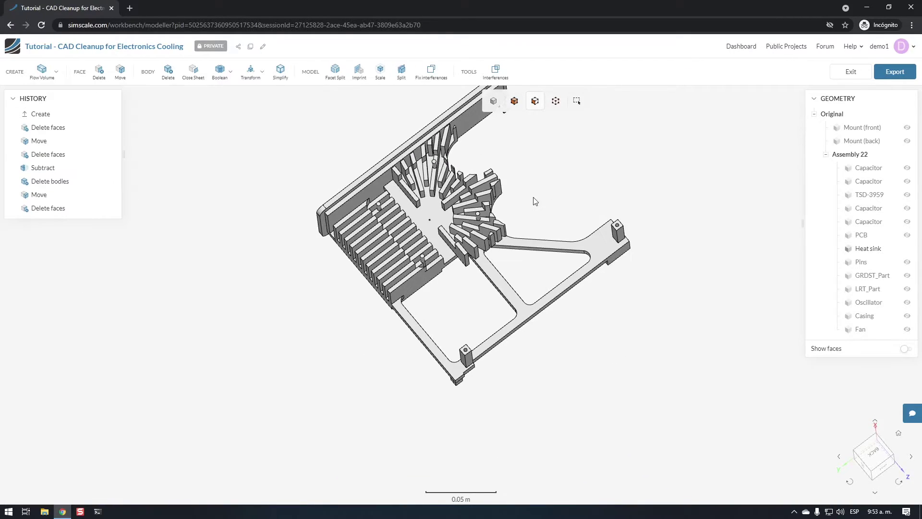
{"action": "left_click", "coordinate": [99, 79]}
{"action": "scroll", "coordinate": [419, 130], "scroll_direction": "up", "scroll_amount": 5}
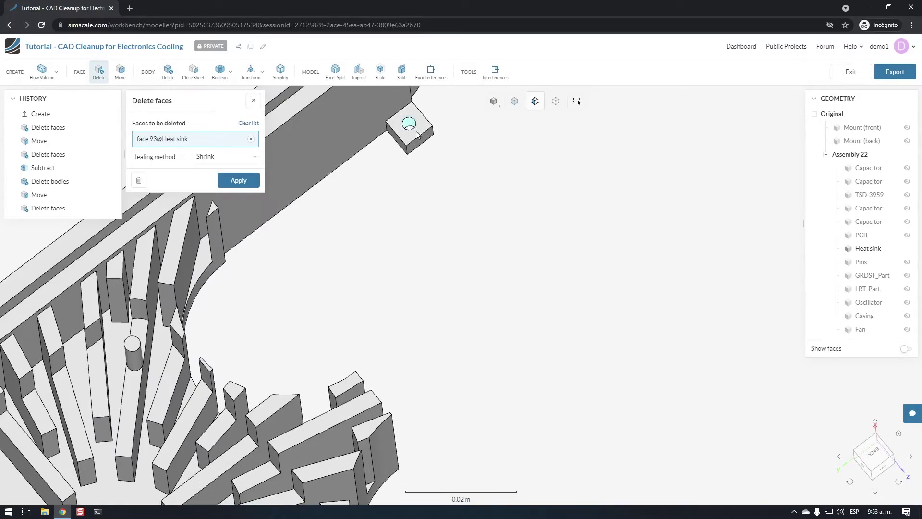
{"action": "scroll", "coordinate": [461, 339], "scroll_direction": "down", "scroll_amount": 5}
{"action": "scroll", "coordinate": [461, 340], "scroll_direction": "up", "scroll_amount": 6}
{"action": "left_click", "coordinate": [463, 341]}
{"action": "scroll", "coordinate": [517, 295], "scroll_direction": "down", "scroll_amount": 2}
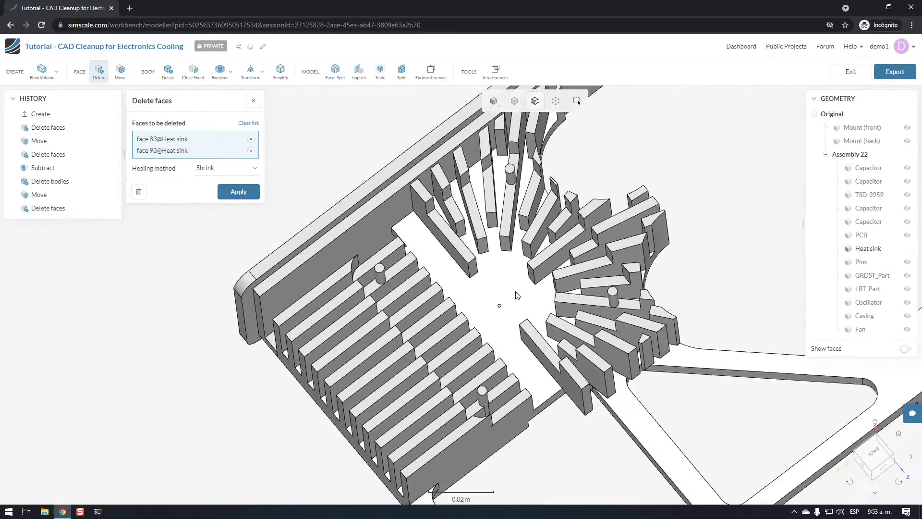
{"action": "scroll", "coordinate": [314, 321], "scroll_direction": "up", "scroll_amount": 6}
{"action": "left_click", "coordinate": [308, 315]}
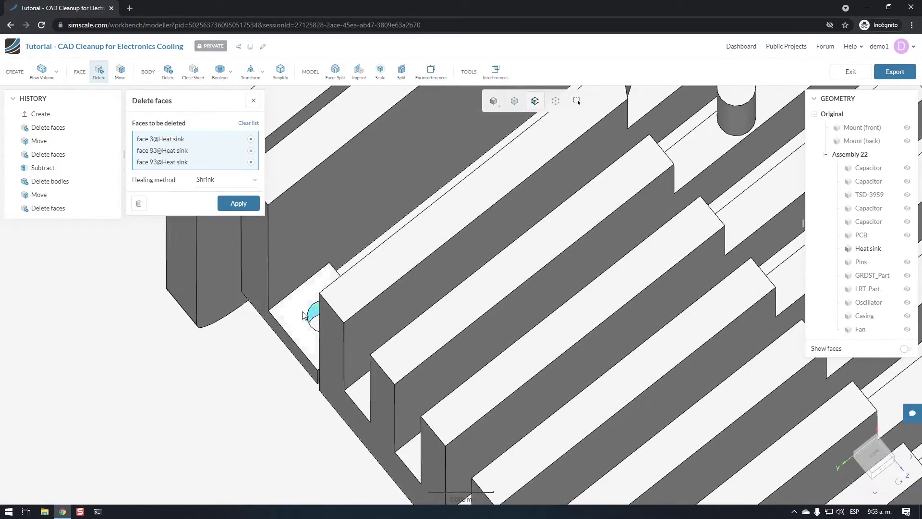
{"action": "scroll", "coordinate": [302, 314], "scroll_direction": "down", "scroll_amount": 6}
Add the hole faces of the two tall posts on the Heat sink's open frame to the deletion
{"action": "scroll", "coordinate": [687, 324], "scroll_direction": "up", "scroll_amount": 6}
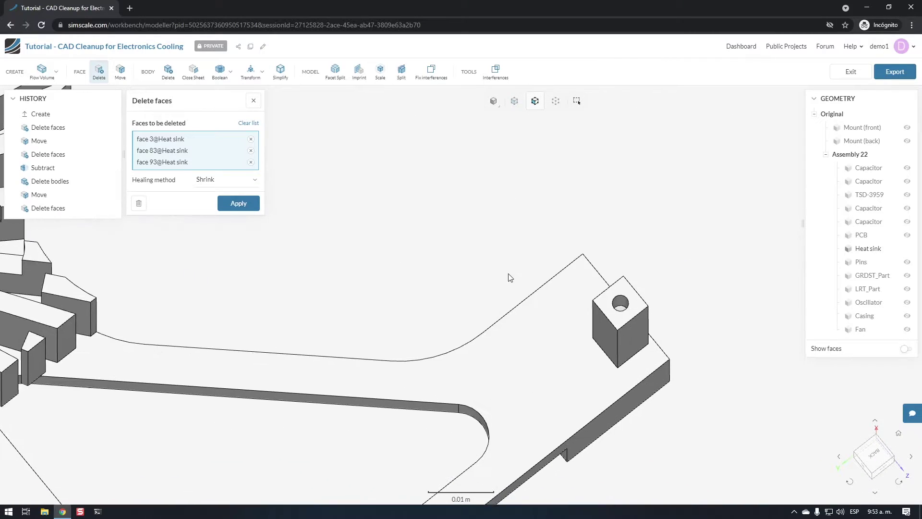
{"action": "scroll", "coordinate": [639, 319], "scroll_direction": "up", "scroll_amount": 3}
{"action": "left_click", "coordinate": [612, 287]}
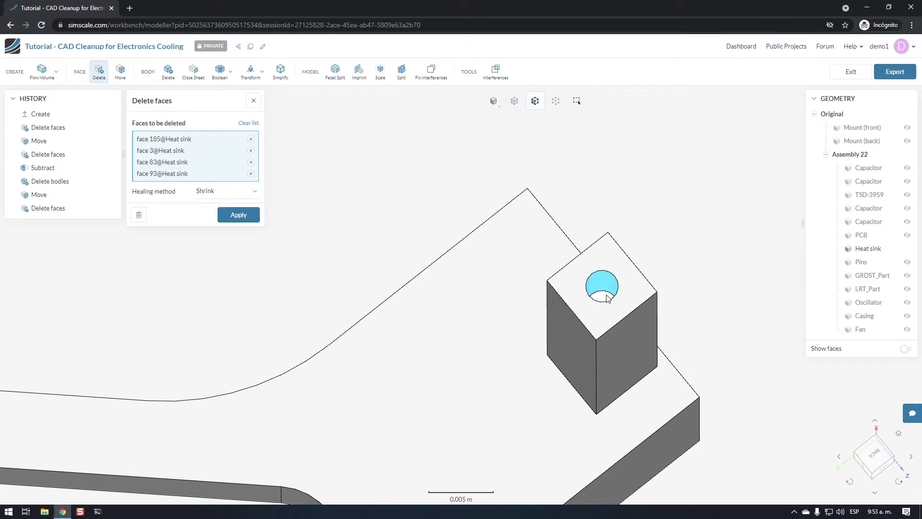
{"action": "left_click", "coordinate": [606, 295]}
{"action": "scroll", "coordinate": [675, 179], "scroll_direction": "down", "scroll_amount": 6}
{"action": "scroll", "coordinate": [487, 345], "scroll_direction": "up", "scroll_amount": 6}
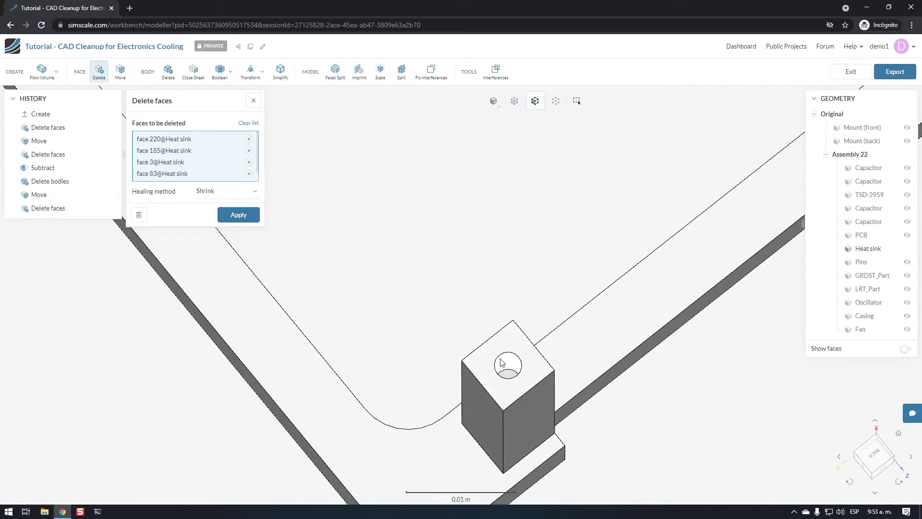
{"action": "left_click", "coordinate": [507, 375]}
{"action": "scroll", "coordinate": [508, 376], "scroll_direction": "down", "scroll_amount": 6}
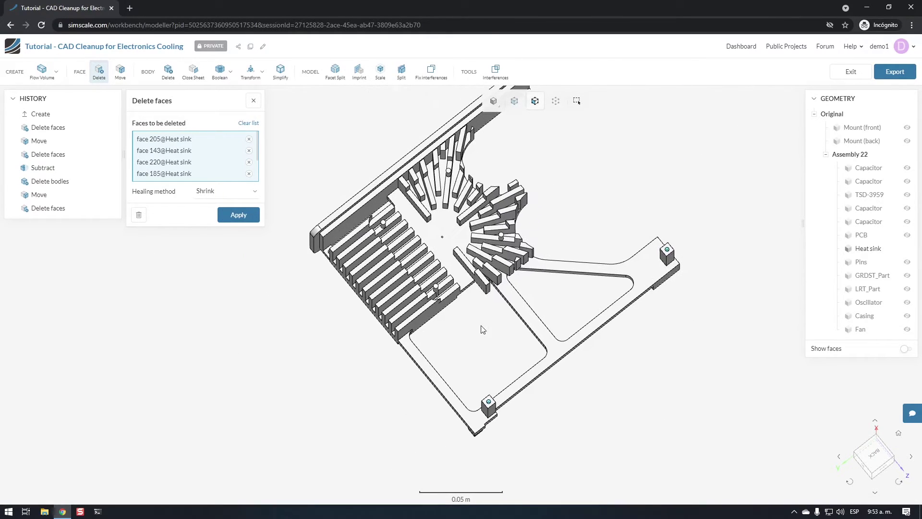
Add the remaining wall faces of the holes in the Heat sink's flat underside to the deletion
{"action": "left_click_drag", "start_coordinate": [491, 355], "coordinate": [538, 226]}
{"action": "scroll", "coordinate": [382, 288], "scroll_direction": "up", "scroll_amount": 5}
{"action": "scroll", "coordinate": [384, 259], "scroll_direction": "up", "scroll_amount": 3}
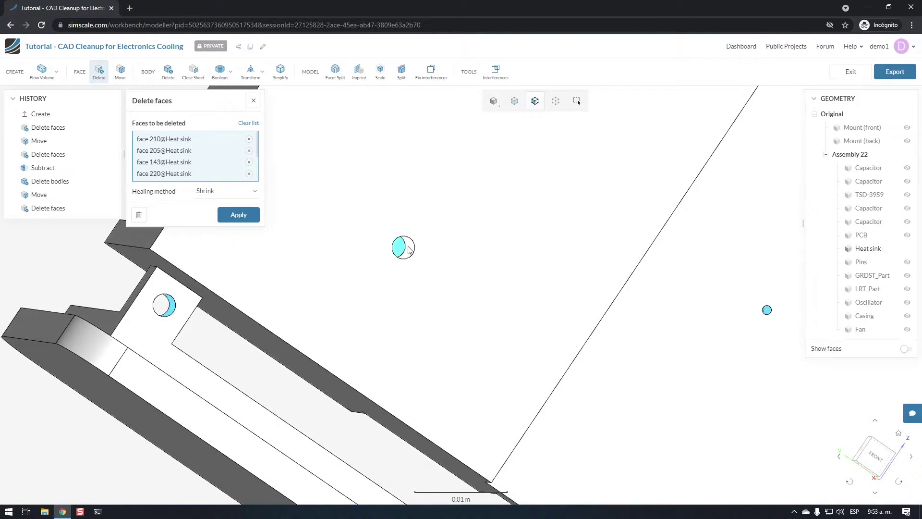
{"action": "left_click", "coordinate": [409, 249]}
{"action": "scroll", "coordinate": [410, 282], "scroll_direction": "down", "scroll_amount": 4}
{"action": "scroll", "coordinate": [467, 216], "scroll_direction": "up", "scroll_amount": 4}
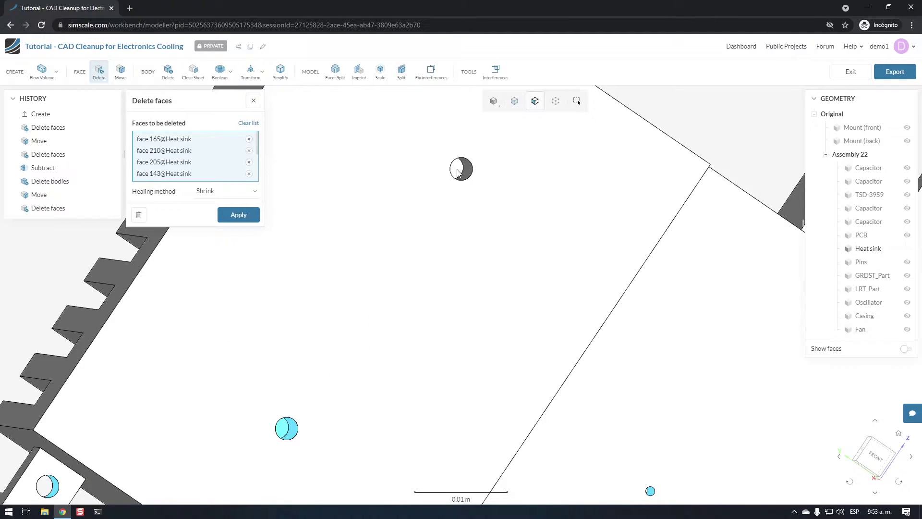
{"action": "scroll", "coordinate": [438, 243], "scroll_direction": "down", "scroll_amount": 10}
Add the hole faces under the frame's two outer corners and delete all picked Heat sink faces using the Shrink healing method
{"action": "scroll", "coordinate": [469, 186], "scroll_direction": "up", "scroll_amount": 10}
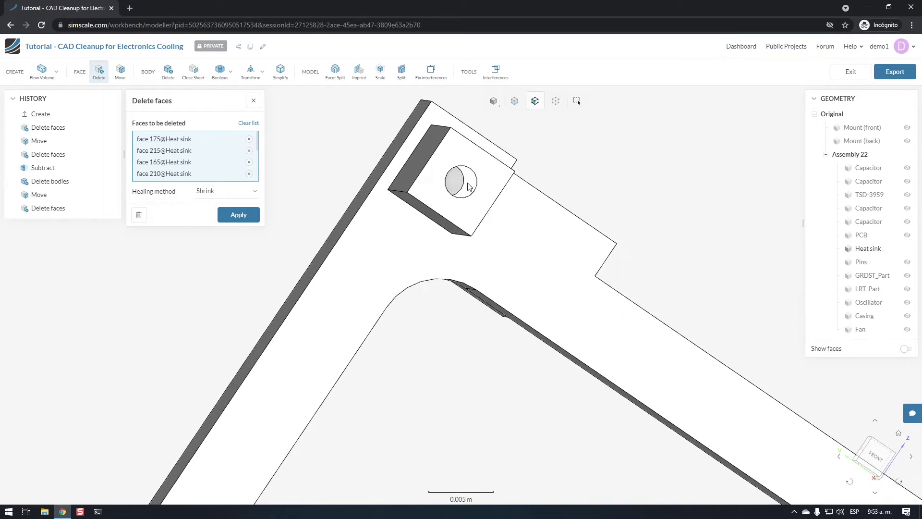
{"action": "left_click", "coordinate": [468, 181]}
{"action": "scroll", "coordinate": [424, 257], "scroll_direction": "down", "scroll_amount": 10}
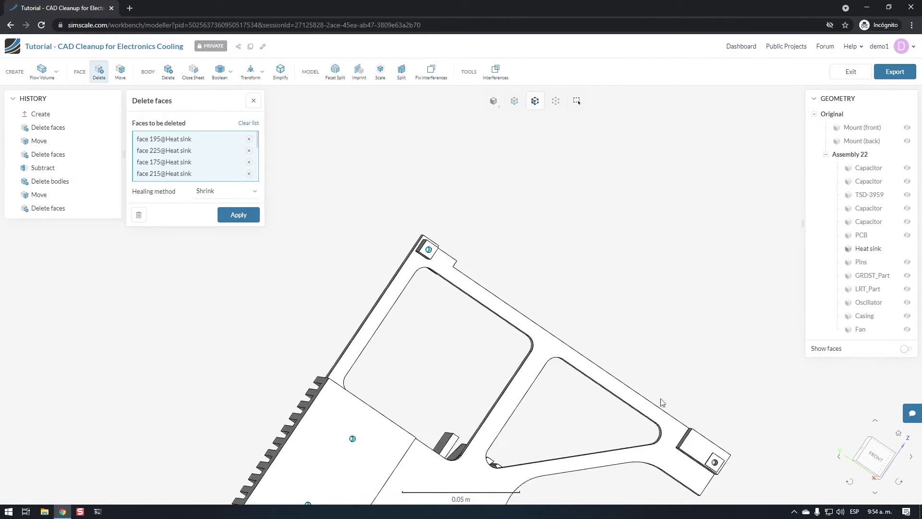
{"action": "scroll", "coordinate": [710, 476], "scroll_direction": "up", "scroll_amount": 10}
{"action": "left_click", "coordinate": [744, 429]}
{"action": "scroll", "coordinate": [744, 429], "scroll_direction": "down", "scroll_amount": 8}
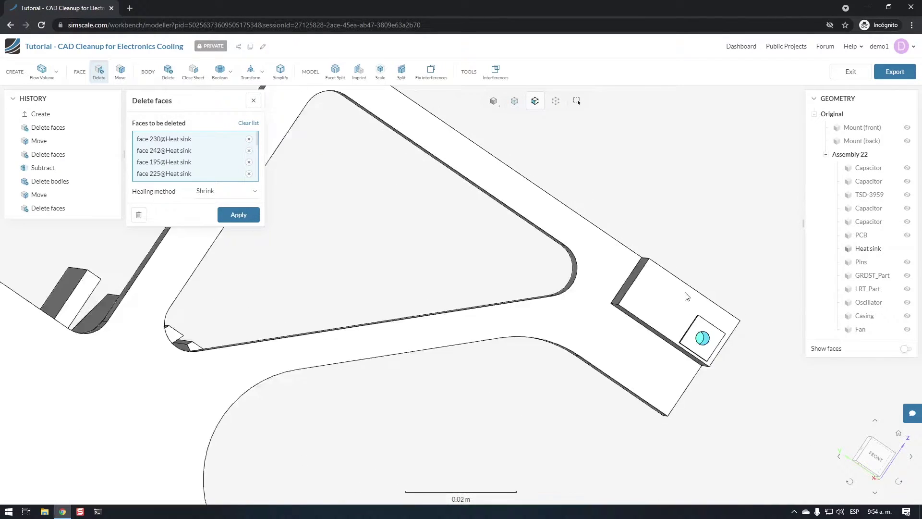
{"action": "left_click", "coordinate": [240, 216]}
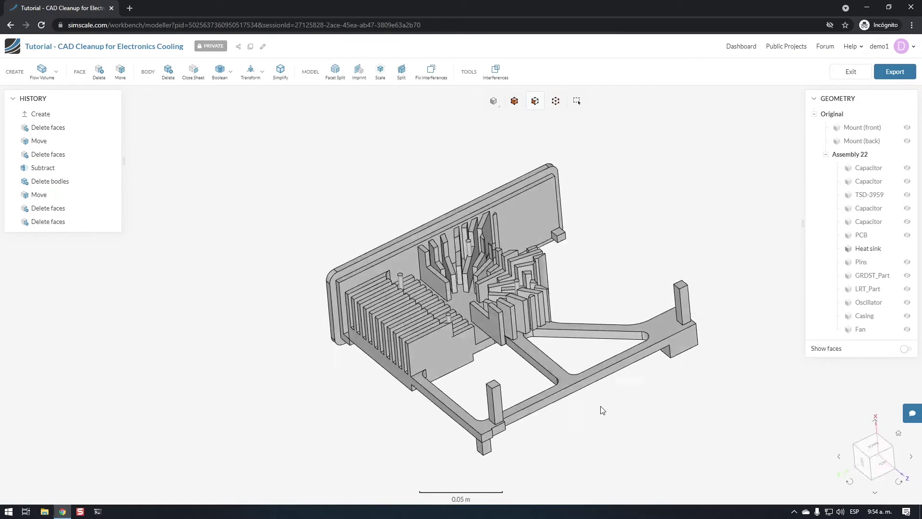
Show Mount (front) and examine where it meets the Heat sink beside the outermost fin
{"action": "left_click_drag", "start_coordinate": [601, 407], "coordinate": [530, 361]}
{"action": "left_click", "coordinate": [531, 364]}
{"action": "scroll", "coordinate": [468, 336], "scroll_direction": "up", "scroll_amount": 5}
{"action": "left_click", "coordinate": [693, 431]}
{"action": "right_click_drag", "start_coordinate": [530, 364], "coordinate": [431, 371]}
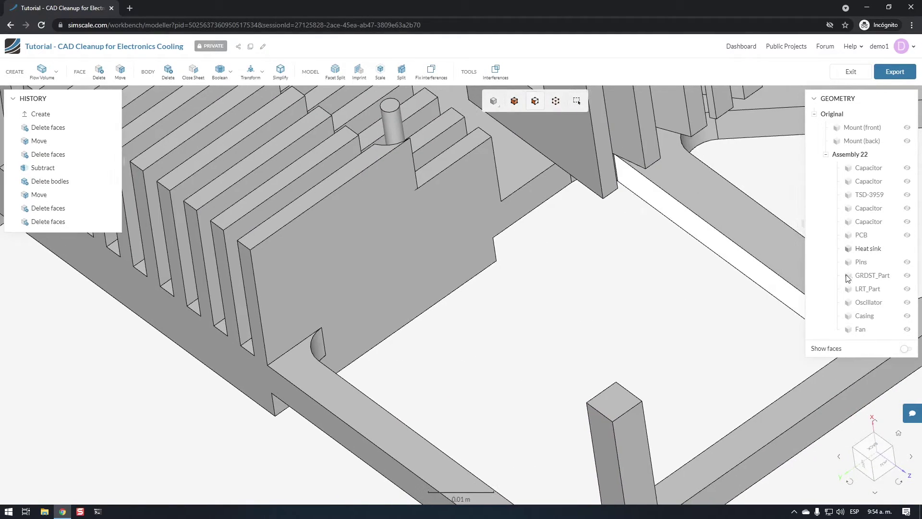
{"action": "left_click", "coordinate": [907, 128]}
{"action": "scroll", "coordinate": [391, 333], "scroll_direction": "up", "scroll_amount": 4}
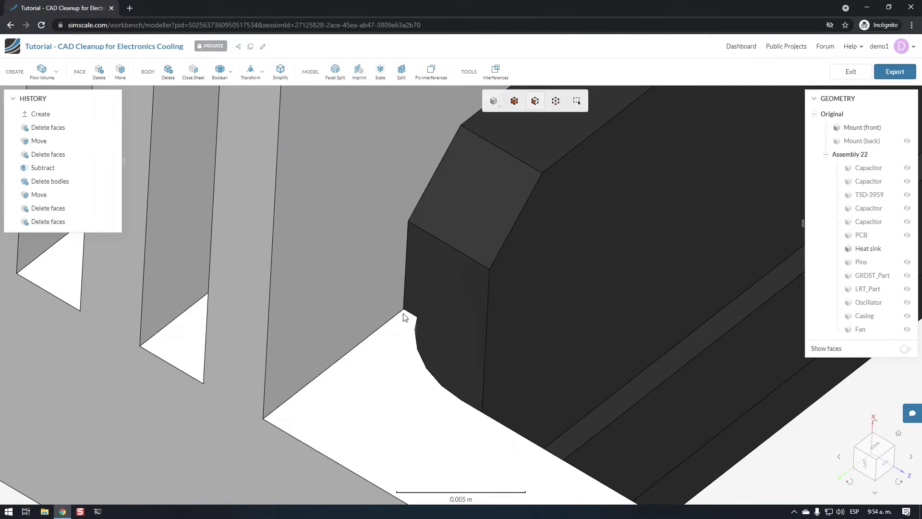
{"action": "scroll", "coordinate": [414, 330], "scroll_direction": "down", "scroll_amount": 3}
{"action": "left_click_drag", "start_coordinate": [417, 330], "coordinate": [416, 338]}
{"action": "scroll", "coordinate": [467, 292], "scroll_direction": "down", "scroll_amount": 2}
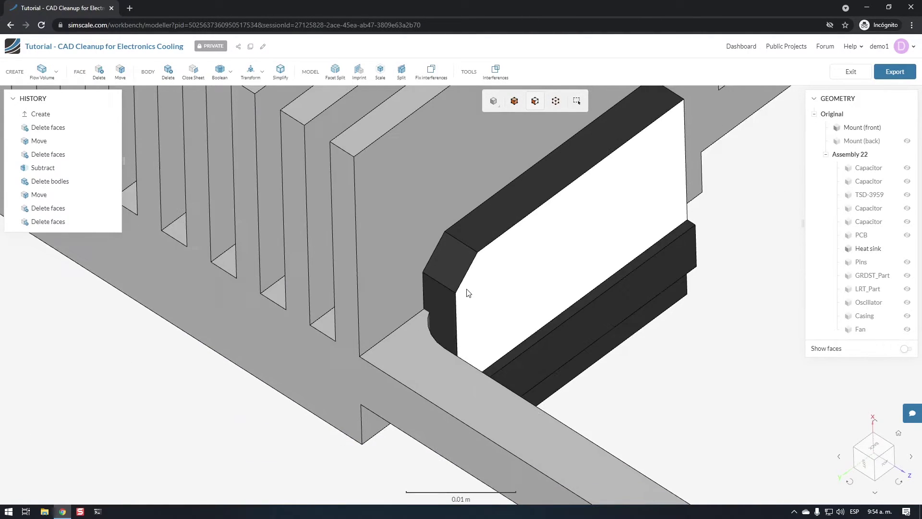
{"action": "scroll", "coordinate": [421, 310], "scroll_direction": "up", "scroll_amount": 3}
{"action": "scroll", "coordinate": [420, 310], "scroll_direction": "down", "scroll_amount": 3}
{"action": "scroll", "coordinate": [423, 310], "scroll_direction": "up", "scroll_amount": 2}
{"action": "scroll", "coordinate": [418, 309], "scroll_direction": "down", "scroll_amount": 3}
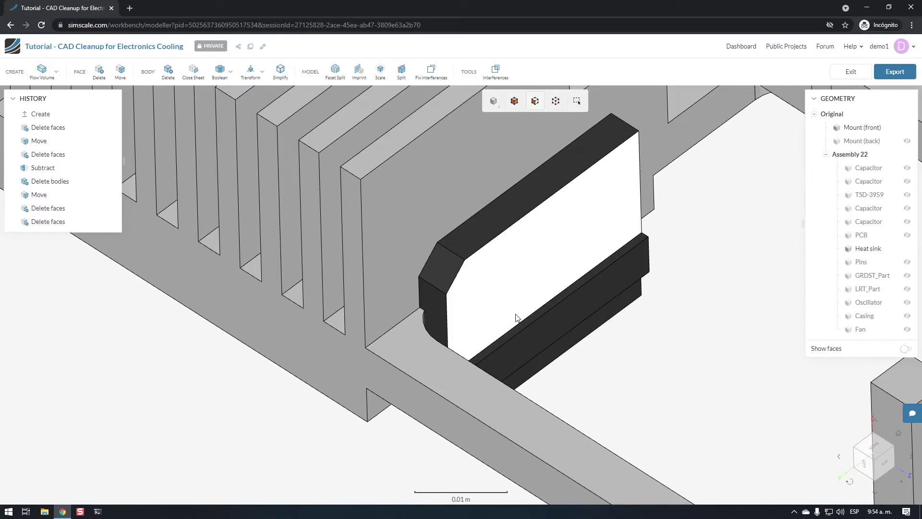
Subtract Mount (front) from the Heat sink, using the Keep tools option
{"action": "left_click", "coordinate": [220, 72]}
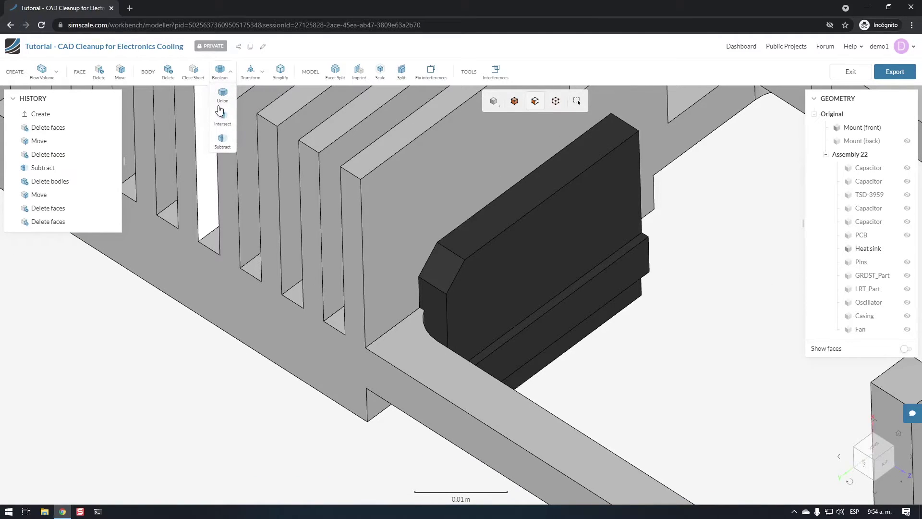
{"action": "left_click", "coordinate": [222, 140]}
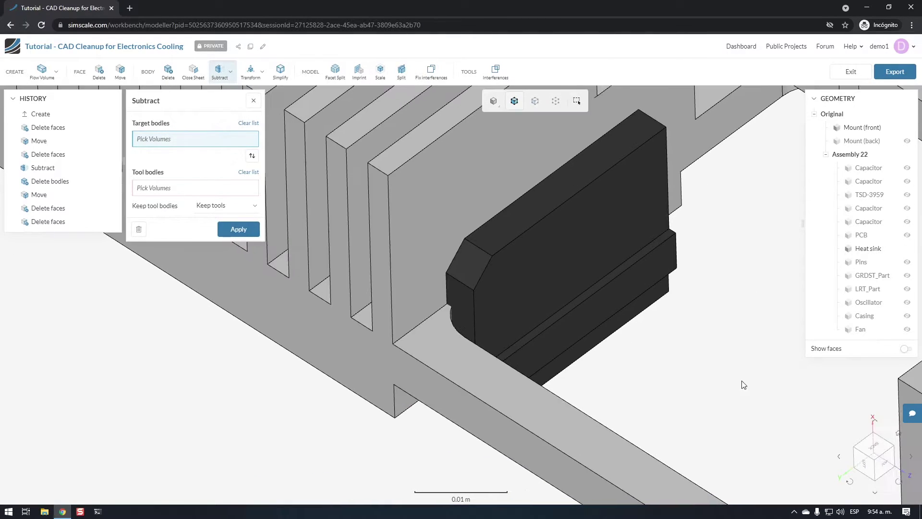
{"action": "left_click", "coordinate": [422, 272]}
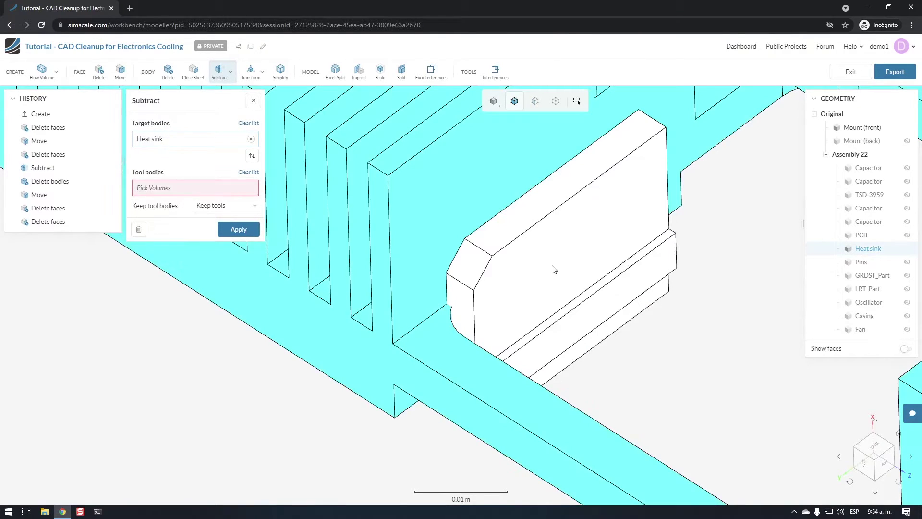
{"action": "left_click", "coordinate": [552, 268]}
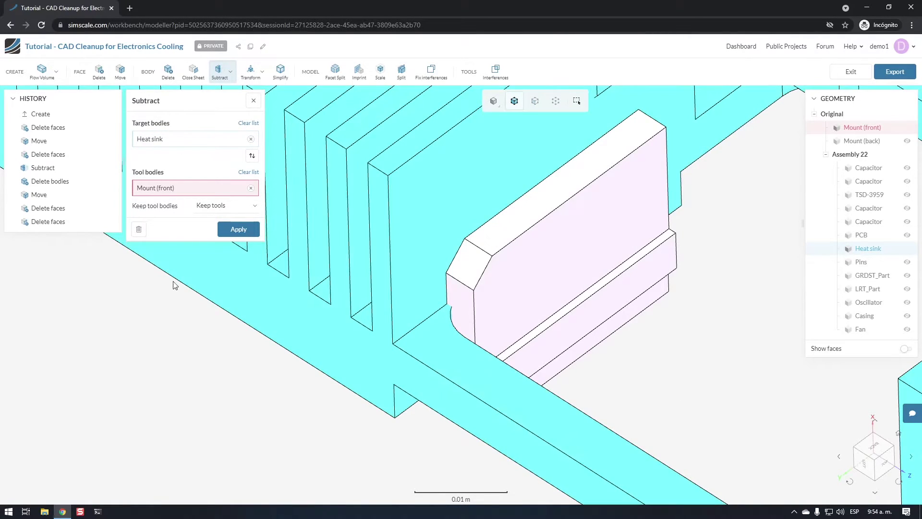
{"action": "left_click", "coordinate": [228, 230]}
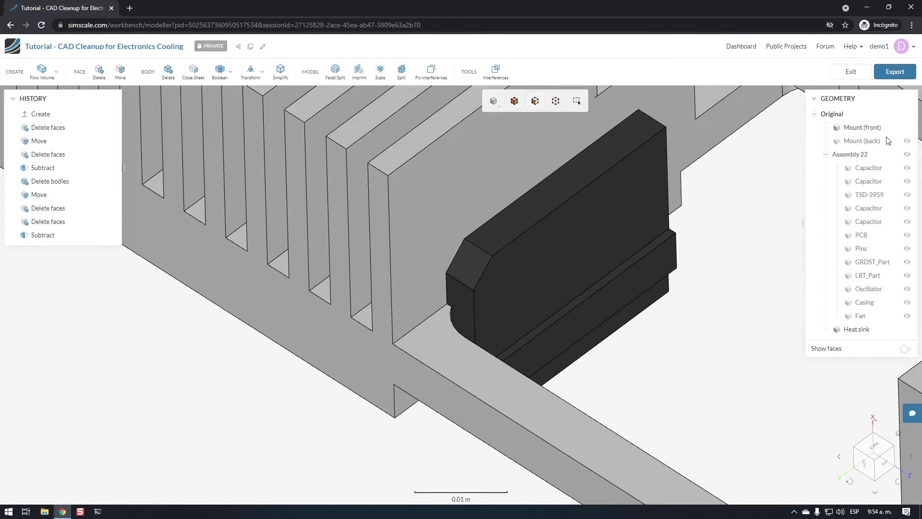
Hide Mount (front) and examine the cut area on the Heat sink's side
{"action": "left_click", "coordinate": [907, 128]}
{"action": "left_click_drag", "start_coordinate": [566, 422], "coordinate": [417, 342]}
{"action": "scroll", "coordinate": [360, 286], "scroll_direction": "up", "scroll_amount": 5}
{"action": "scroll", "coordinate": [365, 292], "scroll_direction": "down", "scroll_amount": 5}
{"action": "left_click_drag", "start_coordinate": [365, 292], "coordinate": [490, 383]}
{"action": "scroll", "coordinate": [410, 304], "scroll_direction": "down", "scroll_amount": 3}
{"action": "scroll", "coordinate": [429, 325], "scroll_direction": "down", "scroll_amount": 5}
{"action": "scroll", "coordinate": [654, 330], "scroll_direction": "up", "scroll_amount": 4}
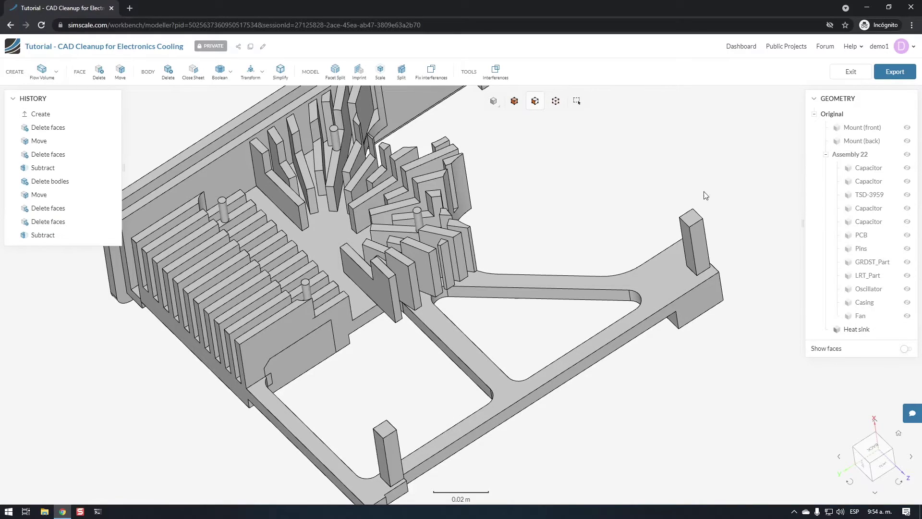
Show the Fan and examine how the Heat sink's cylindrical pins fit into its four corner holes
{"action": "left_click", "coordinate": [907, 316]}
{"action": "scroll", "coordinate": [254, 255], "scroll_direction": "up", "scroll_amount": 4}
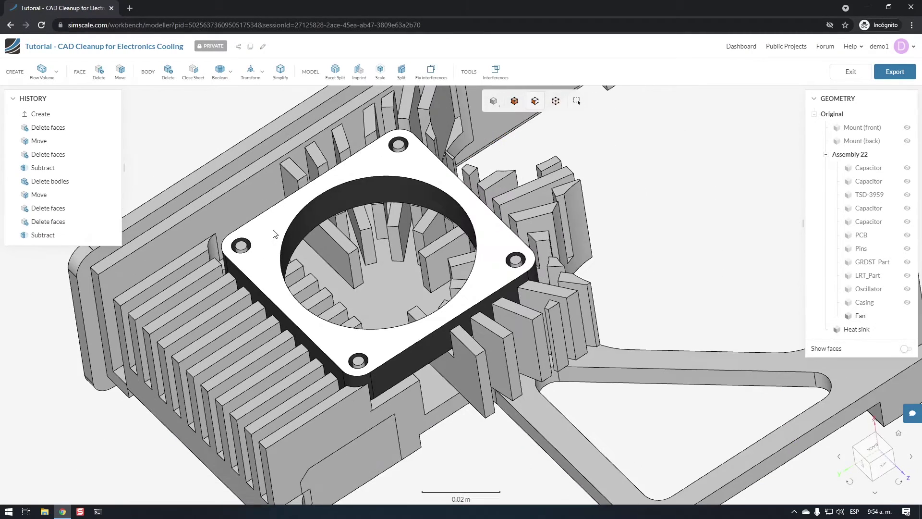
{"action": "scroll", "coordinate": [244, 248], "scroll_direction": "up", "scroll_amount": 5}
{"action": "scroll", "coordinate": [244, 248], "scroll_direction": "down", "scroll_amount": 5}
{"action": "scroll", "coordinate": [370, 361], "scroll_direction": "up", "scroll_amount": 3}
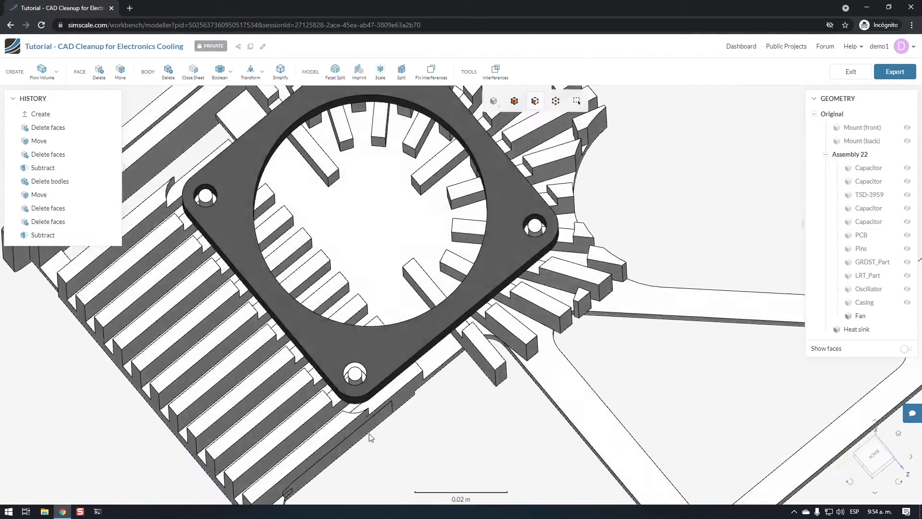
{"action": "scroll", "coordinate": [390, 332], "scroll_direction": "down", "scroll_amount": 2}
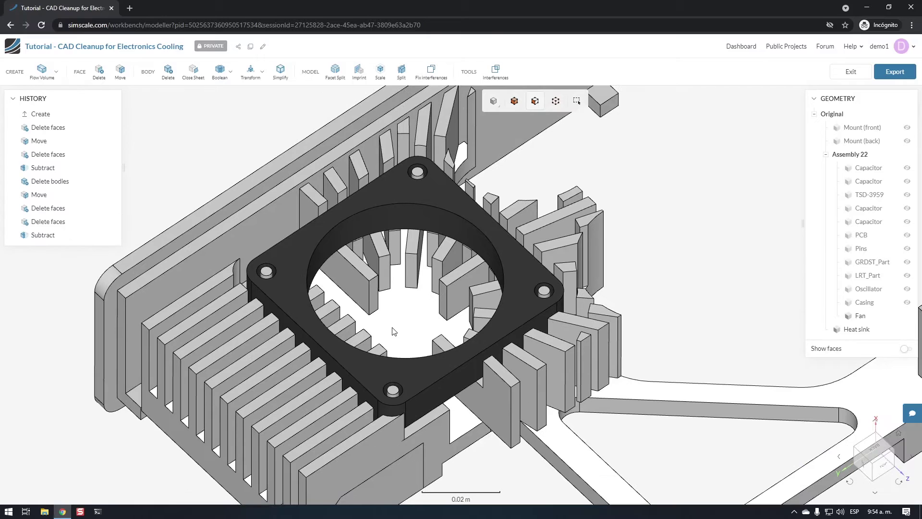
{"action": "scroll", "coordinate": [425, 303], "scroll_direction": "down", "scroll_amount": 1}
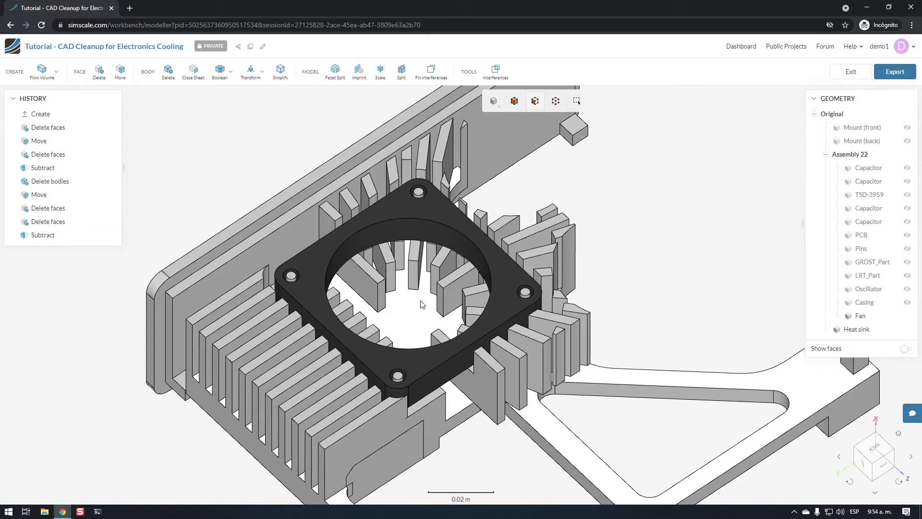
Delete the Fan's four corner hole faces around the Heat sink pins, using the Shrink healing method
{"action": "left_click", "coordinate": [99, 73]}
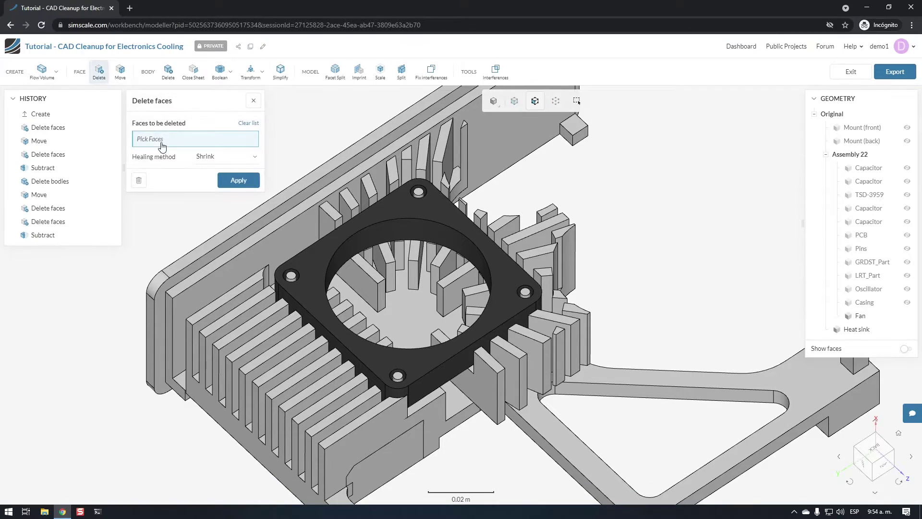
{"action": "left_click", "coordinate": [418, 191]}
{"action": "left_click", "coordinate": [533, 295]}
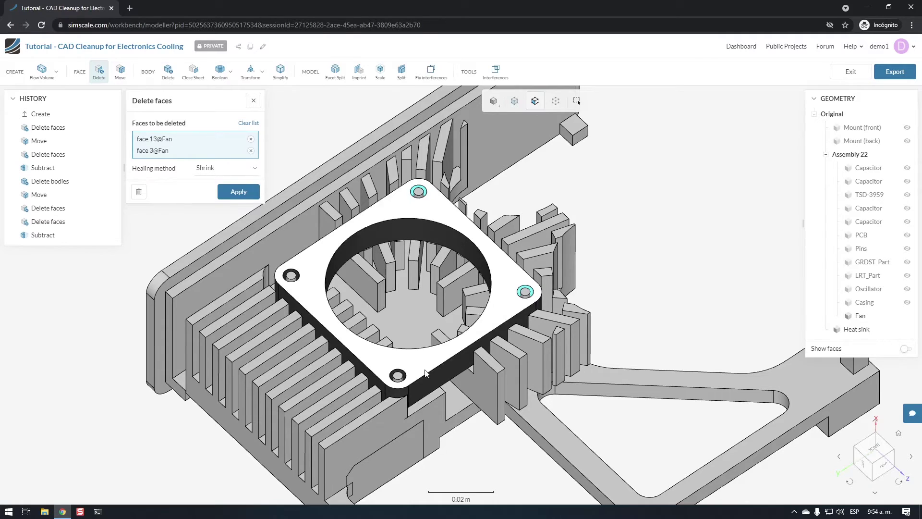
{"action": "left_click", "coordinate": [398, 375]}
{"action": "left_click", "coordinate": [292, 276]}
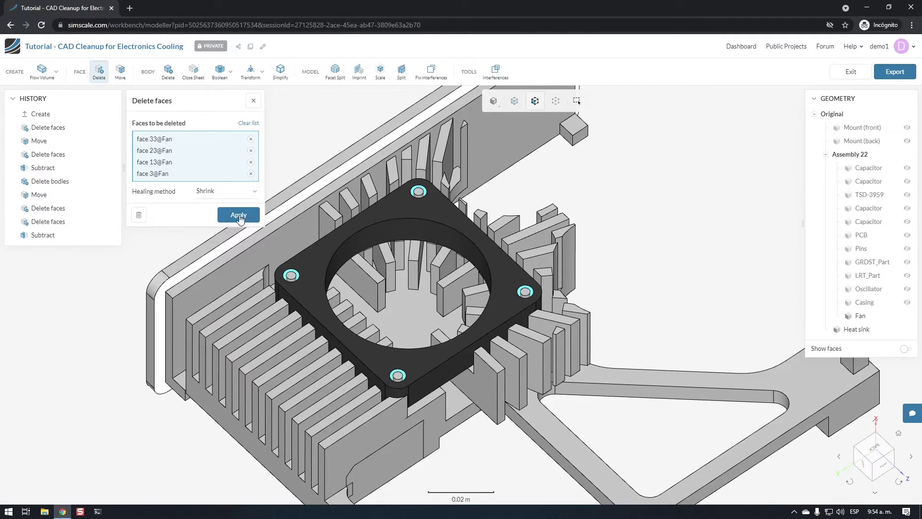
{"action": "left_click", "coordinate": [238, 215]}
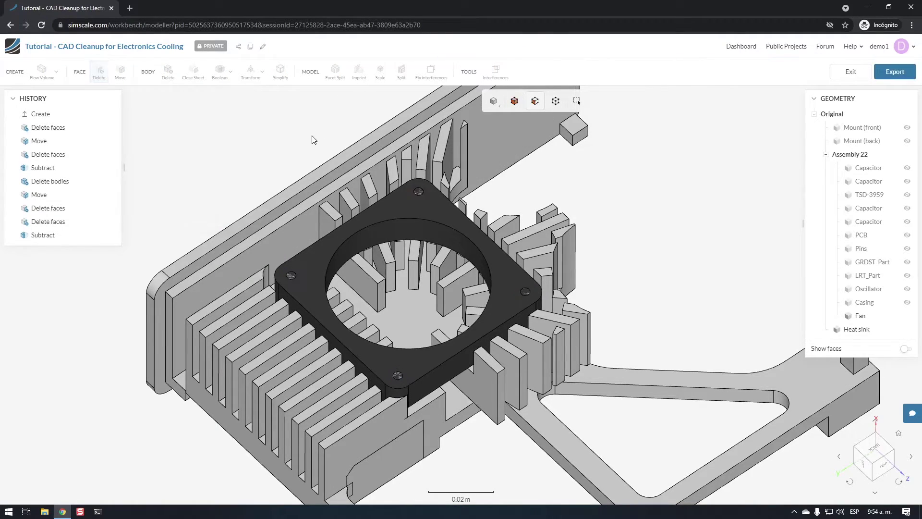
{"action": "scroll", "coordinate": [427, 194], "scroll_direction": "up", "scroll_amount": 3}
{"action": "scroll", "coordinate": [411, 205], "scroll_direction": "down", "scroll_amount": 3}
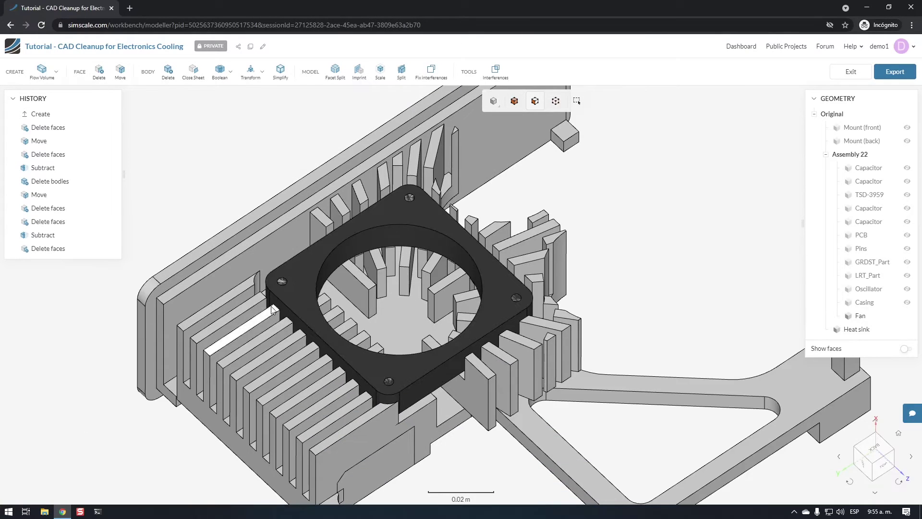
Subtract the Heat sink from the Fan, using the Keep tools option
{"action": "scroll", "coordinate": [259, 235], "scroll_direction": "up", "scroll_amount": 3}
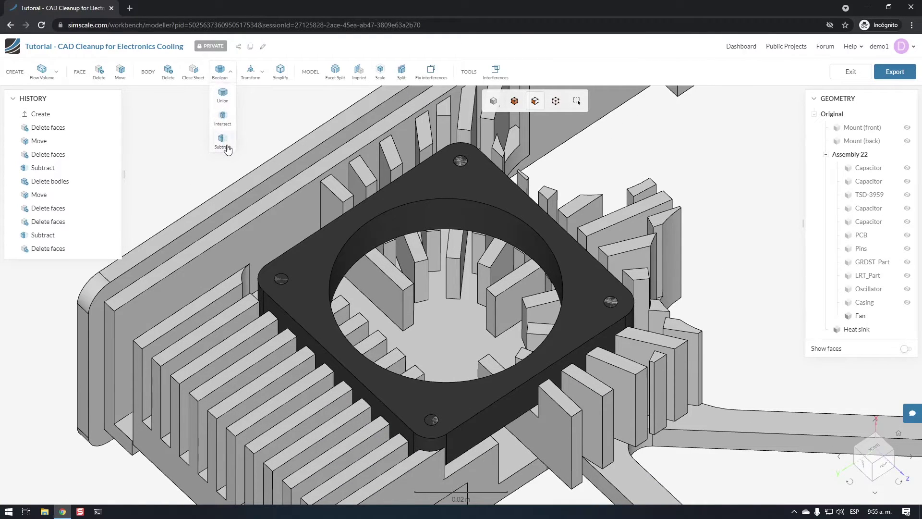
{"action": "left_click", "coordinate": [228, 149]}
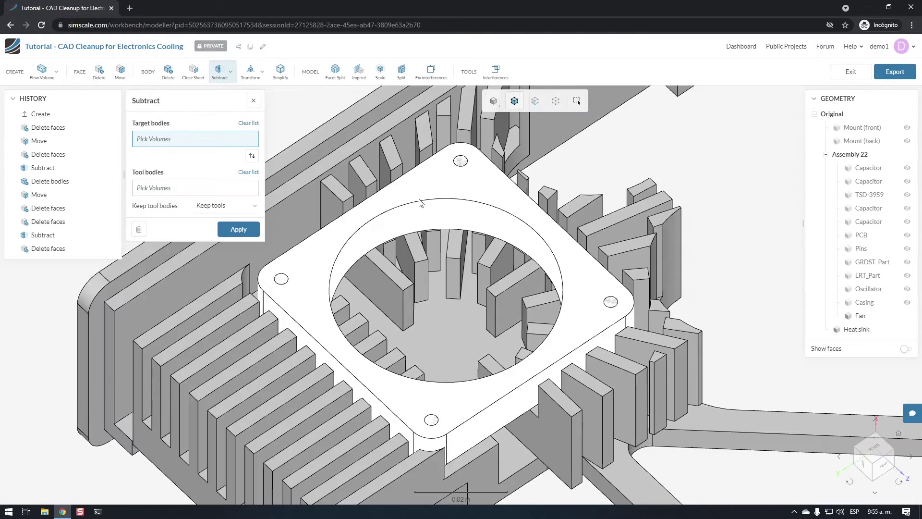
{"action": "left_click", "coordinate": [422, 200]}
{"action": "left_click", "coordinate": [218, 189]}
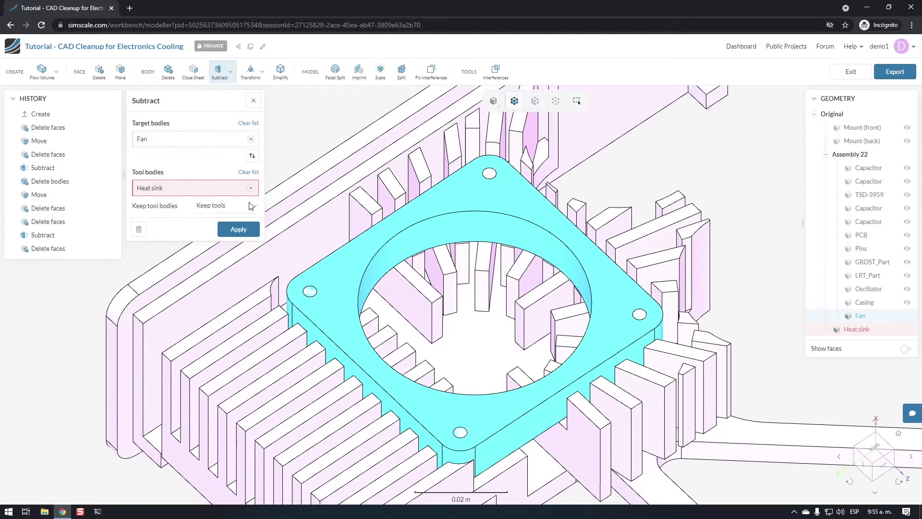
{"action": "left_click", "coordinate": [238, 230]}
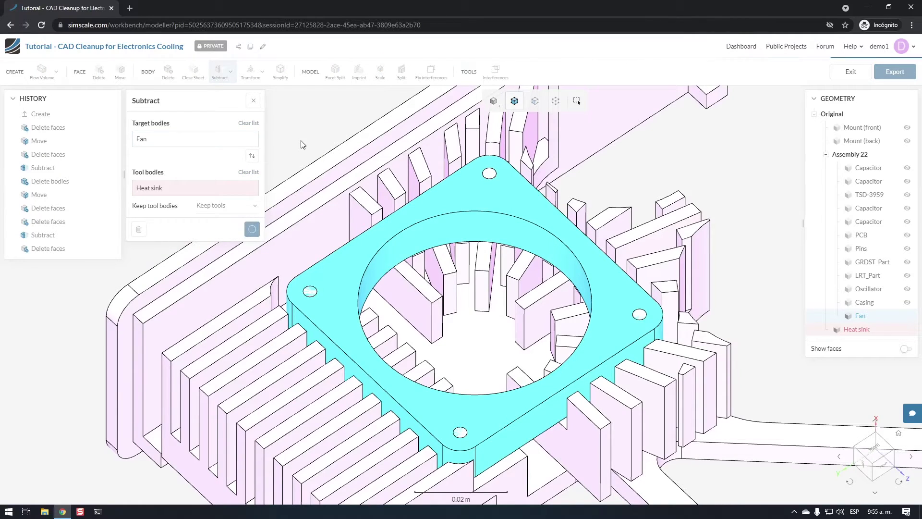
{"action": "scroll", "coordinate": [432, 173], "scroll_direction": "up", "scroll_amount": 10}
{"action": "scroll", "coordinate": [427, 173], "scroll_direction": "down", "scroll_amount": 3}
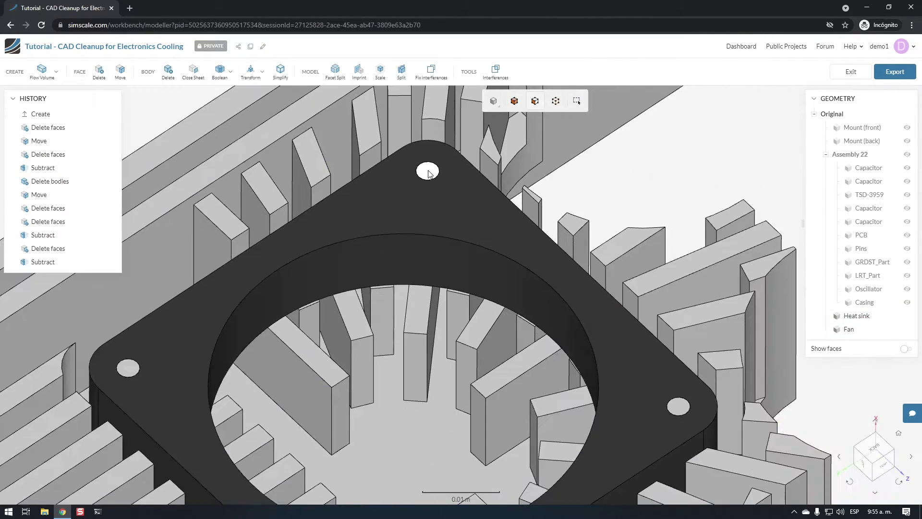
{"action": "scroll", "coordinate": [427, 173], "scroll_direction": "down", "scroll_amount": 8}
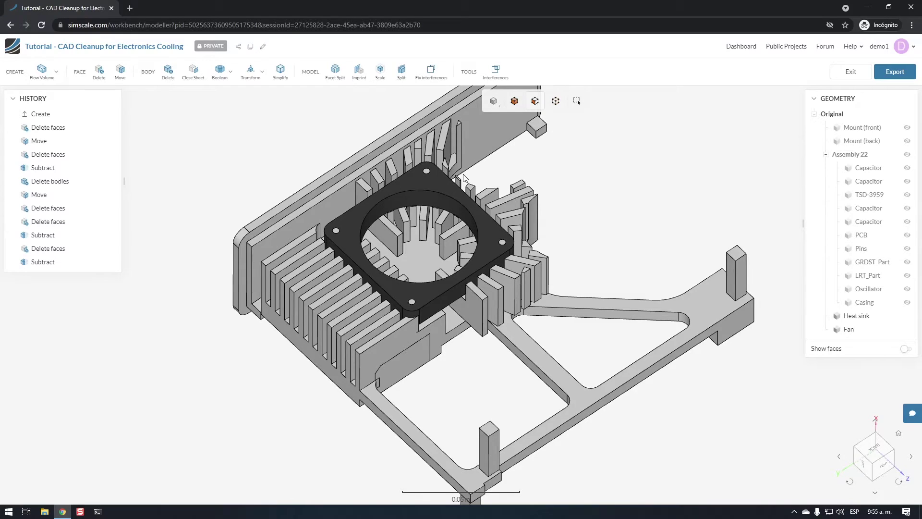
{"action": "scroll", "coordinate": [468, 183], "scroll_direction": "down", "scroll_amount": 3}
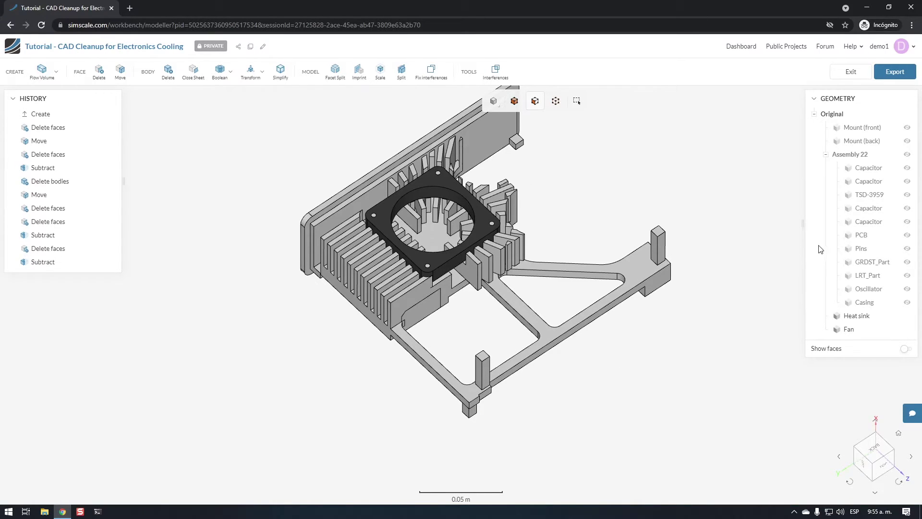
Show GRDST_Part, the small component near the Heat sink frame's corner, and delete this body
{"action": "left_click", "coordinate": [908, 264]}
{"action": "scroll", "coordinate": [495, 425], "scroll_direction": "up", "scroll_amount": 10}
{"action": "scroll", "coordinate": [507, 401], "scroll_direction": "up", "scroll_amount": 5}
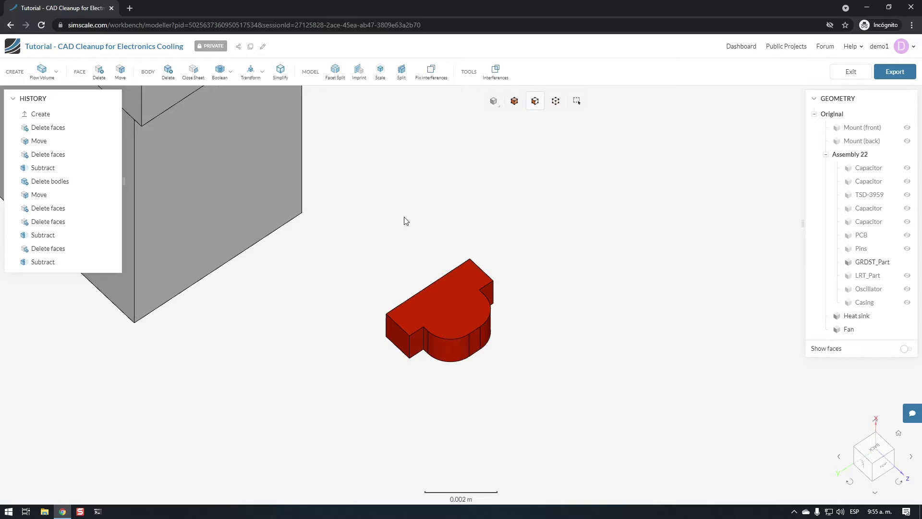
{"action": "left_click", "coordinate": [874, 263]}
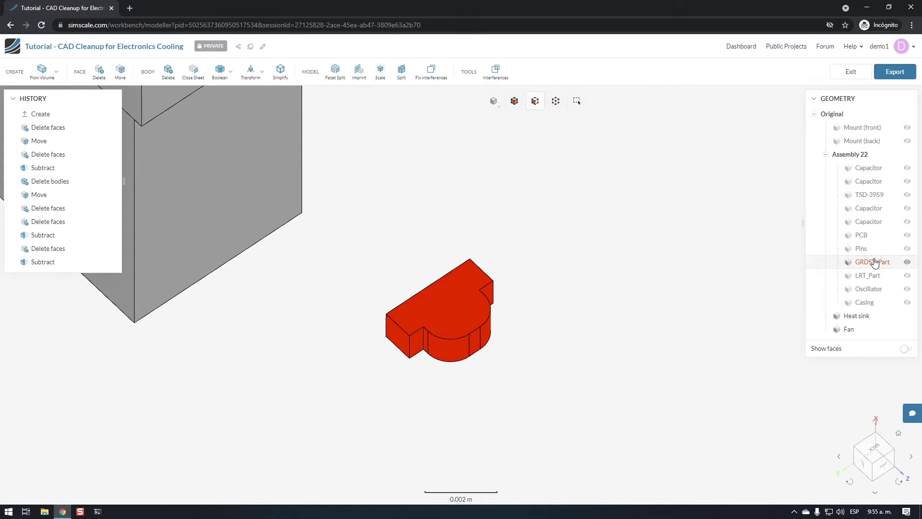
{"action": "left_click", "coordinate": [167, 79]}
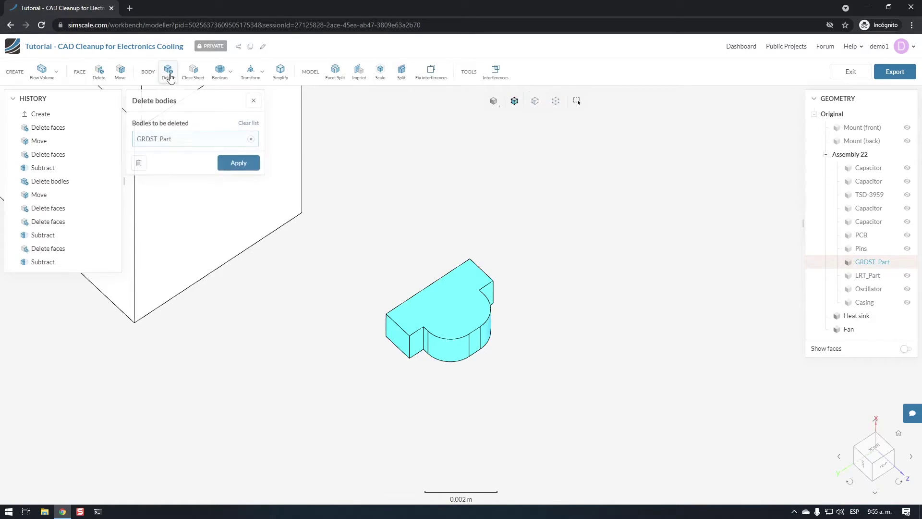
{"action": "left_click", "coordinate": [237, 164]}
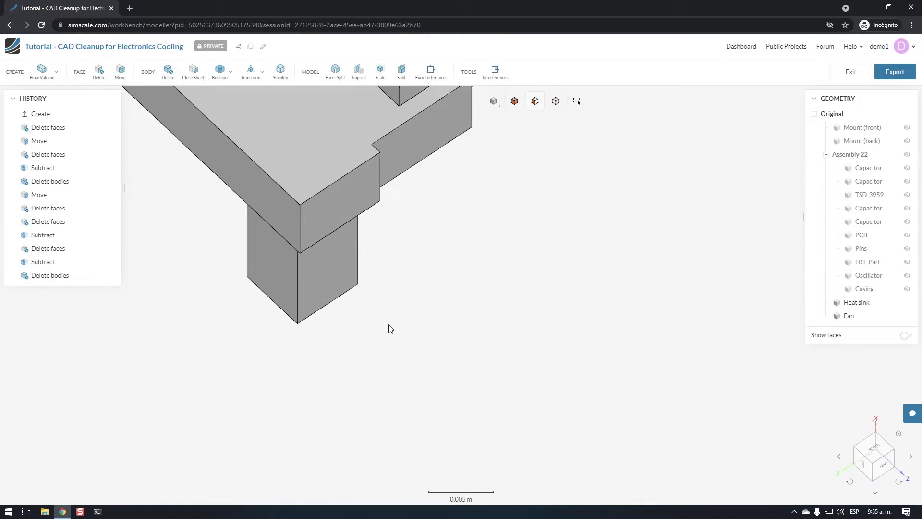
{"action": "scroll", "coordinate": [390, 328], "scroll_direction": "down", "scroll_amount": 10}
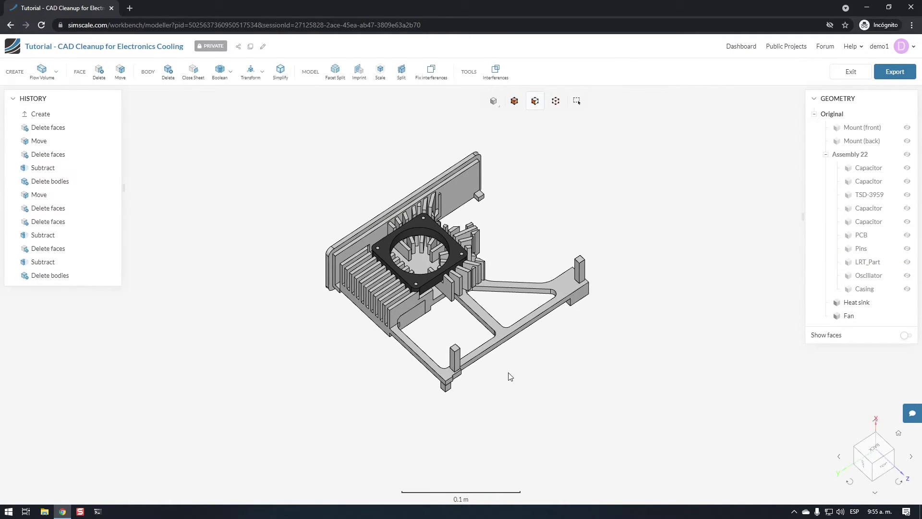
Show all parts of the enclosure and imprint the complete model
{"action": "right_click", "coordinate": [715, 187]}
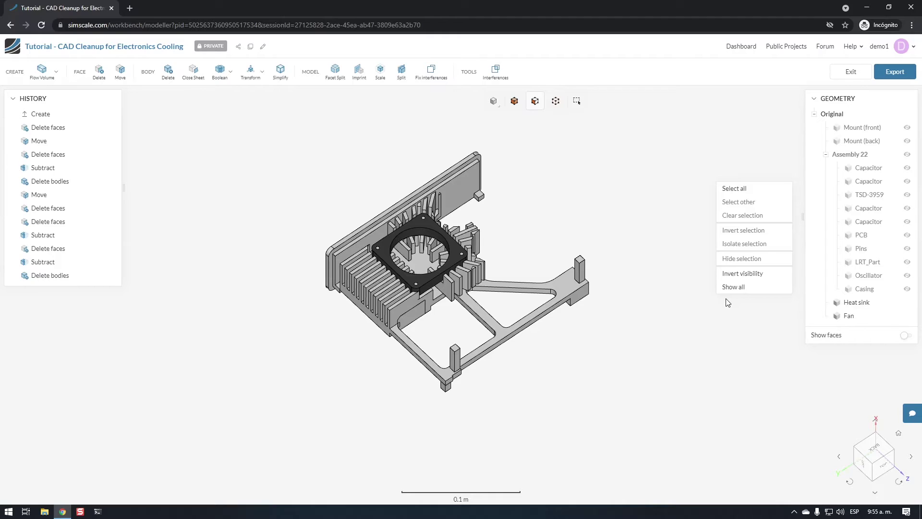
{"action": "left_click", "coordinate": [730, 288]}
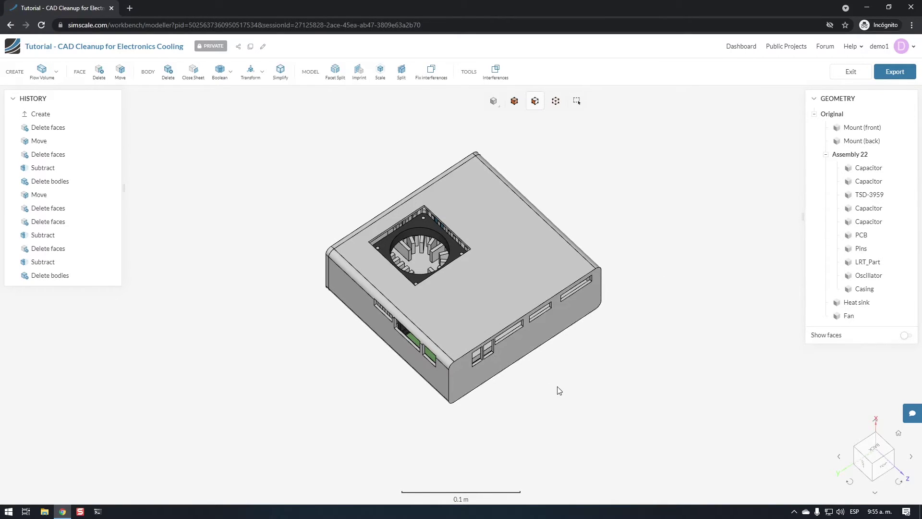
{"action": "left_click_drag", "start_coordinate": [558, 380], "coordinate": [525, 373]}
{"action": "scroll", "coordinate": [537, 381], "scroll_direction": "up", "scroll_amount": 3}
{"action": "right_click_drag", "start_coordinate": [535, 369], "coordinate": [562, 399]}
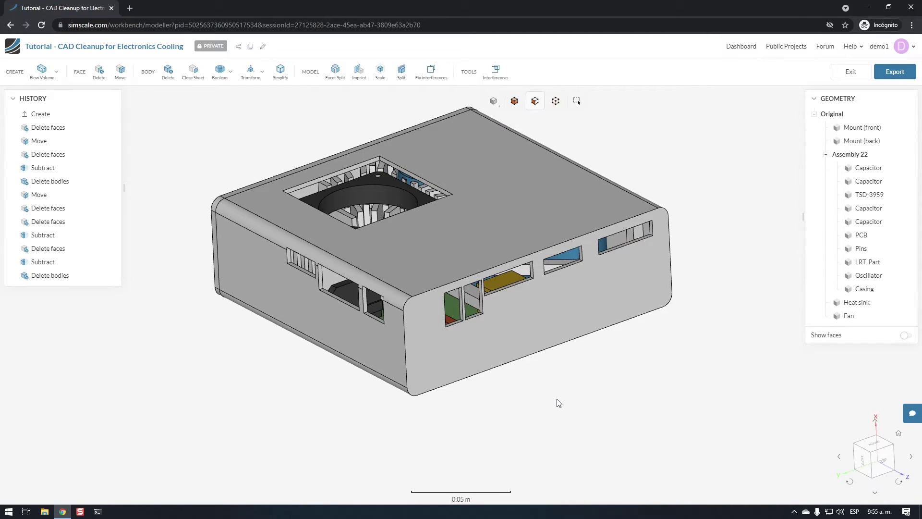
{"action": "left_click_drag", "start_coordinate": [556, 382], "coordinate": [579, 406]}
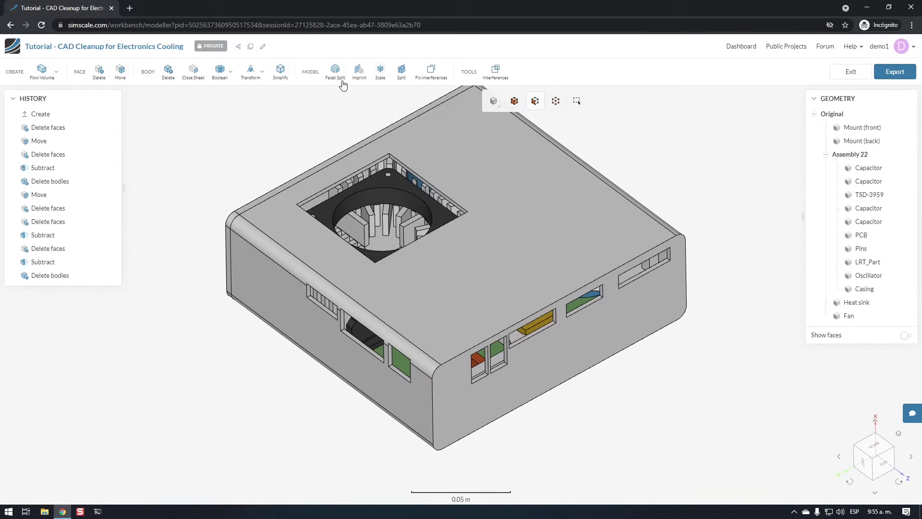
{"action": "left_click", "coordinate": [358, 72]}
{"action": "left_click", "coordinate": [255, 134]}
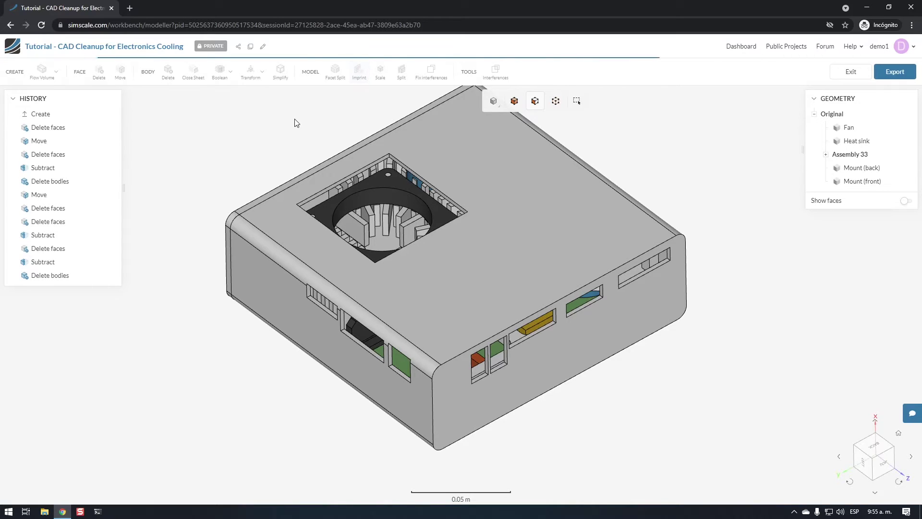
Examine the imprinted enclosure around the fan opening and the side vents
{"action": "right_click_drag", "start_coordinate": [293, 121], "coordinate": [289, 148]}
{"action": "scroll", "coordinate": [288, 148], "scroll_direction": "down", "scroll_amount": 1}
{"action": "scroll", "coordinate": [289, 148], "scroll_direction": "up", "scroll_amount": 1}
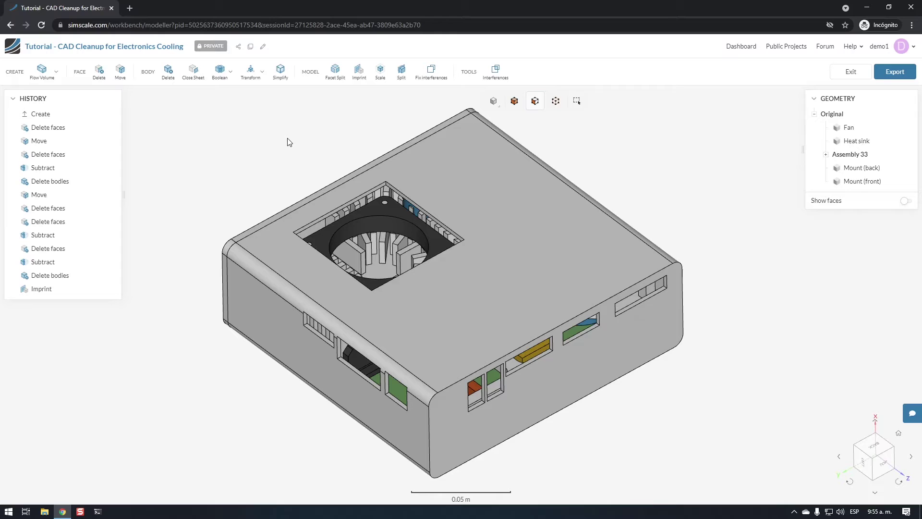
{"action": "right_click_drag", "start_coordinate": [289, 143], "coordinate": [287, 158]}
{"action": "scroll", "coordinate": [274, 177], "scroll_direction": "up", "scroll_amount": 2}
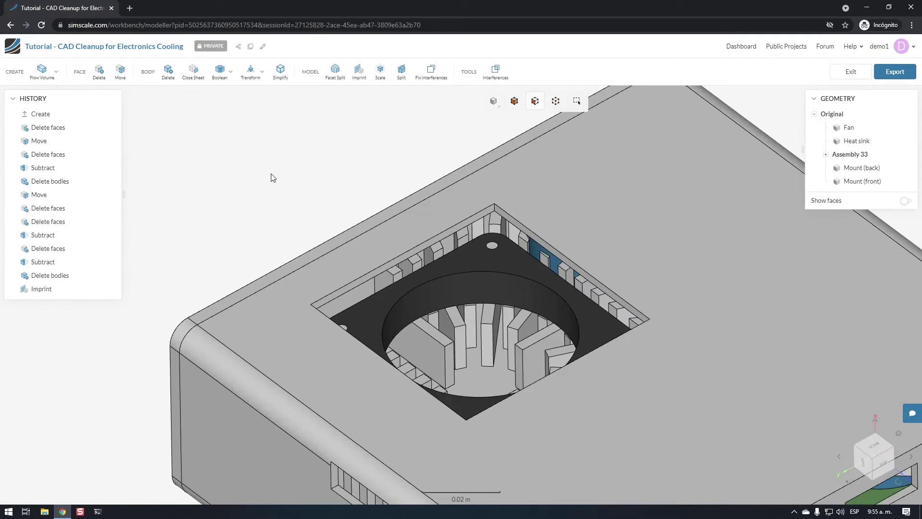
{"action": "scroll", "coordinate": [276, 178], "scroll_direction": "down", "scroll_amount": 1}
{"action": "left_click_drag", "start_coordinate": [273, 167], "coordinate": [283, 241]}
{"action": "scroll", "coordinate": [282, 210], "scroll_direction": "down", "scroll_amount": 2}
{"action": "right_click_drag", "start_coordinate": [614, 203], "coordinate": [640, 197]}
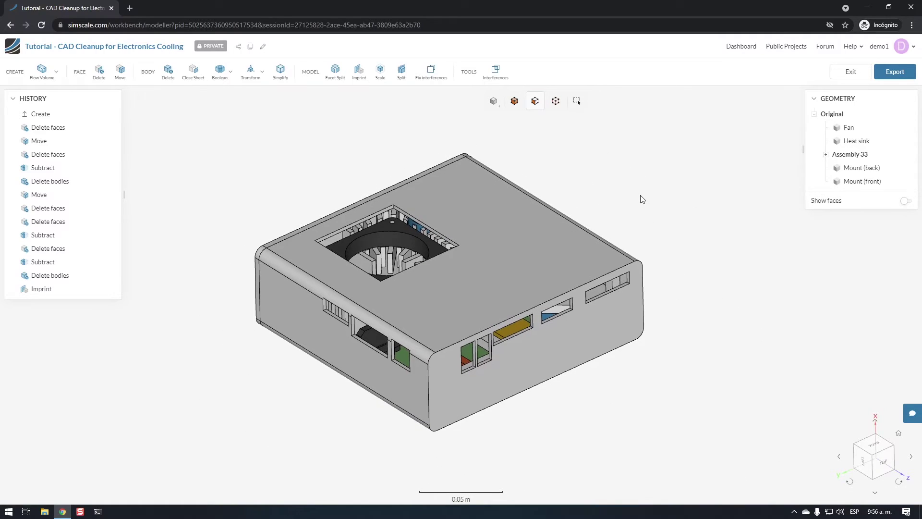
{"action": "left_click_drag", "start_coordinate": [640, 197], "coordinate": [642, 210]}
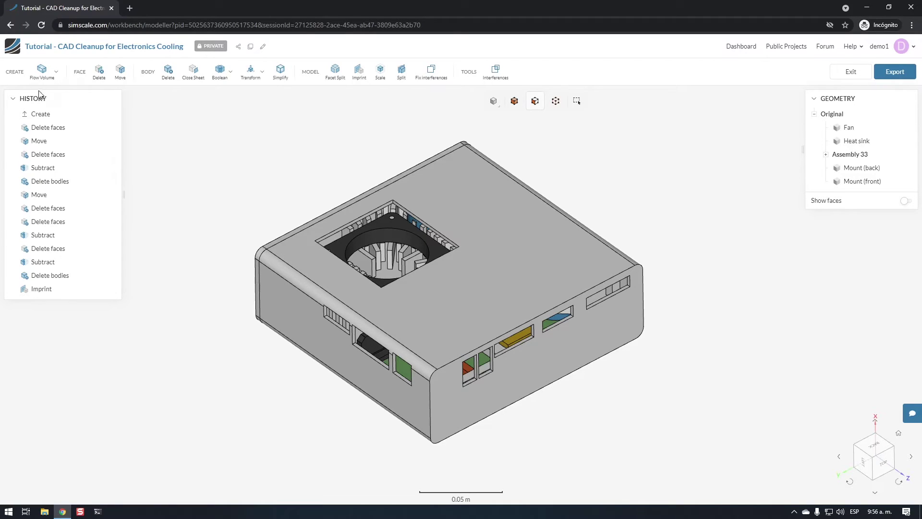
Create an internal flow volume with the Fan's inner cylindrical face as seed face and the Casing's top and vented side faces as boundary faces
{"action": "left_click", "coordinate": [42, 72]}
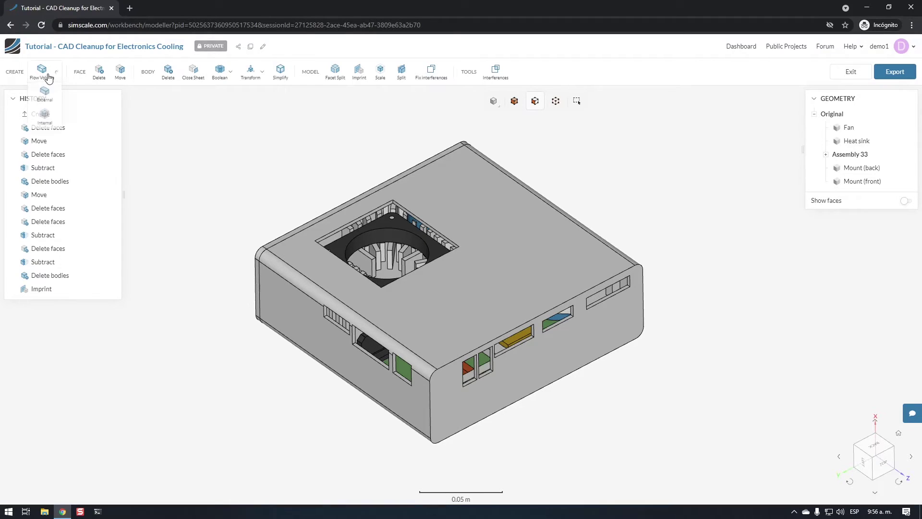
{"action": "left_click", "coordinate": [44, 118]}
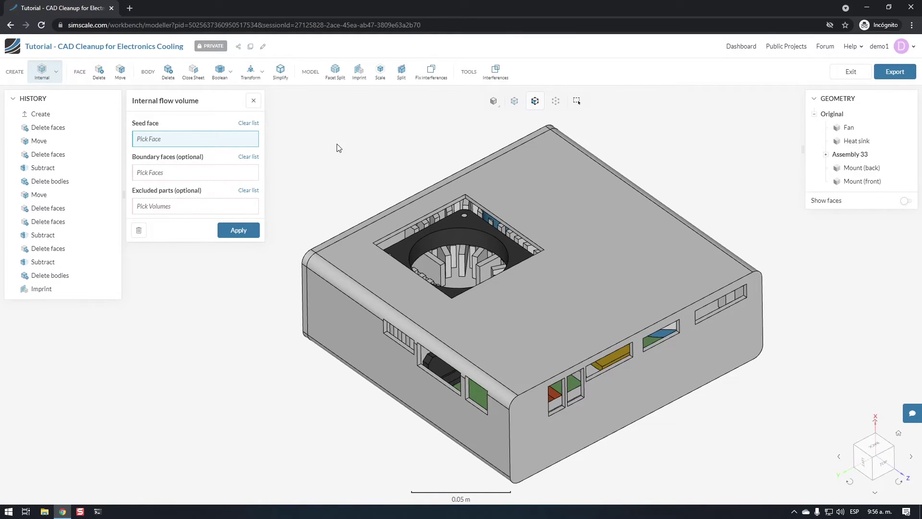
{"action": "left_click", "coordinate": [469, 246]}
{"action": "left_click", "coordinate": [180, 176]}
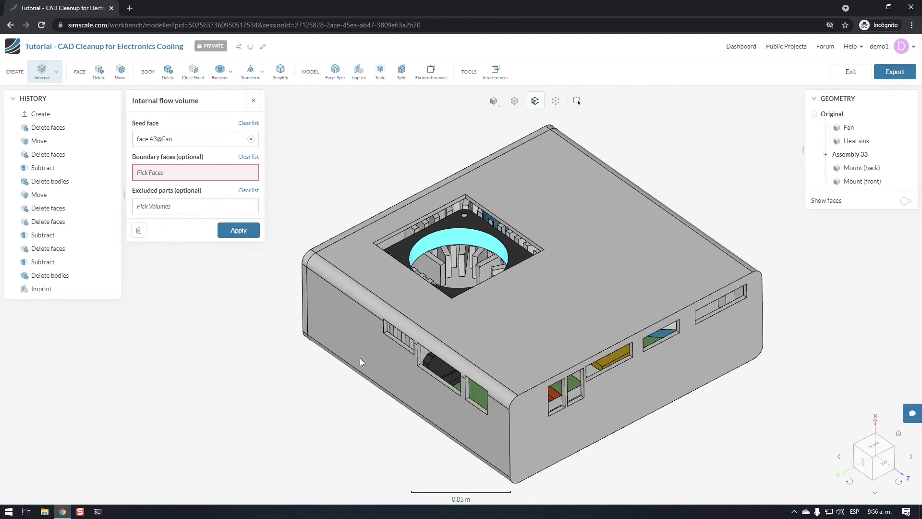
{"action": "left_click", "coordinate": [553, 330]}
{"action": "left_click", "coordinate": [474, 361]}
{"action": "left_click", "coordinate": [472, 375]}
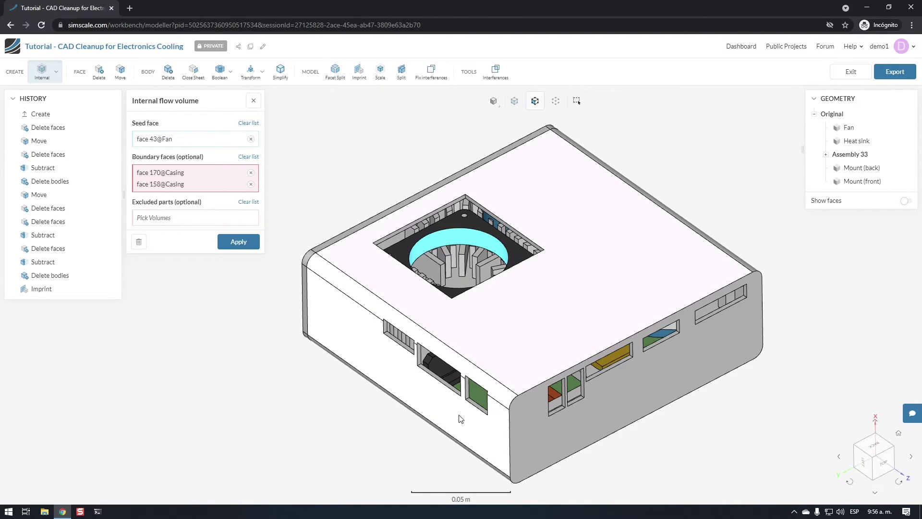
{"action": "left_click", "coordinate": [565, 447]}
{"action": "left_click_drag", "start_coordinate": [710, 436], "coordinate": [852, 440]}
{"action": "left_click", "coordinate": [238, 268]}
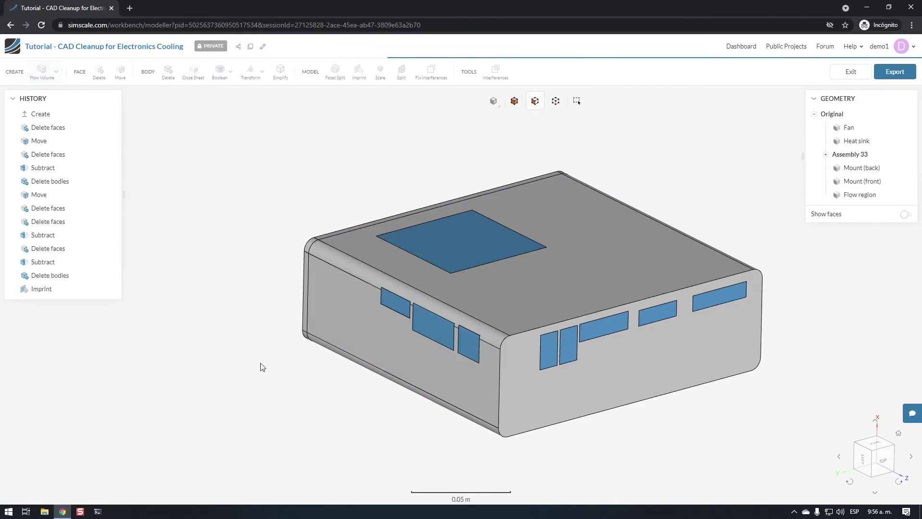
Isolate the Flow region and examine its outer shape and the interior around the heat sink fins
{"action": "left_click_drag", "start_coordinate": [249, 356], "coordinate": [286, 426]}
{"action": "left_click", "coordinate": [859, 196]}
{"action": "right_click", "coordinate": [735, 186]}
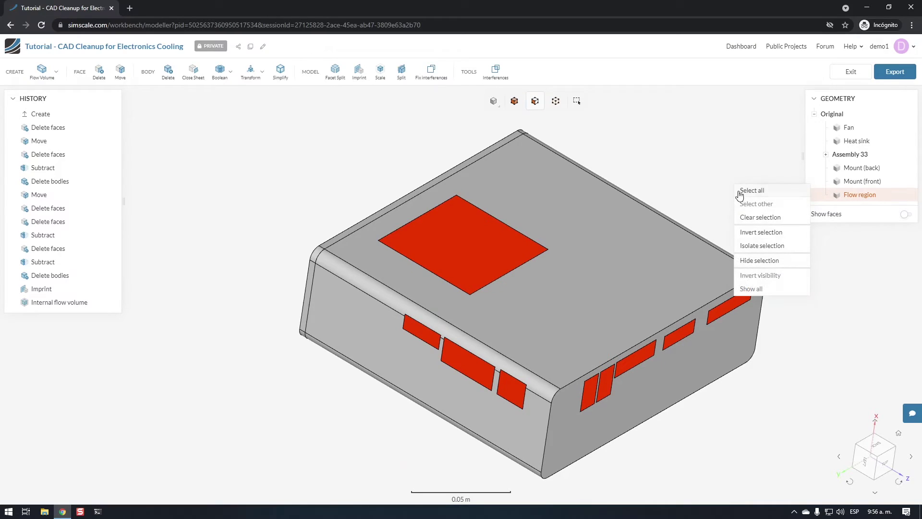
{"action": "left_click", "coordinate": [777, 246]}
{"action": "left_click_drag", "start_coordinate": [341, 319], "coordinate": [478, 293]}
{"action": "scroll", "coordinate": [478, 293], "scroll_direction": "up", "scroll_amount": 10}
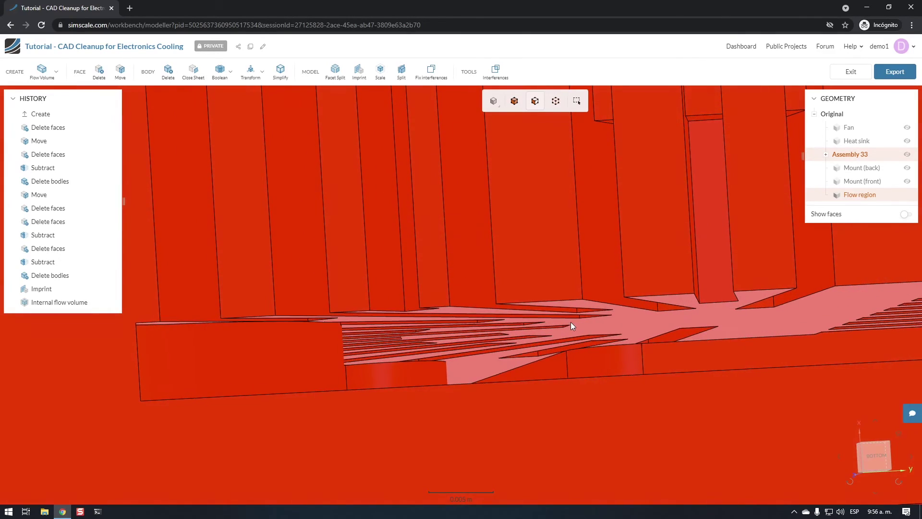
{"action": "scroll", "coordinate": [517, 330], "scroll_direction": "down", "scroll_amount": 10}
{"action": "left_click_drag", "start_coordinate": [404, 284], "coordinate": [458, 365]}
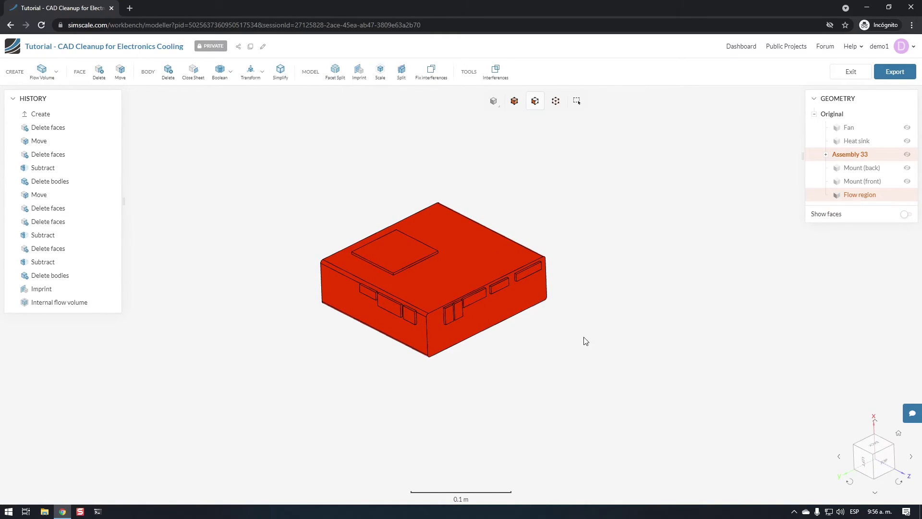
Export the cleaned model from CAD mode and rename the exported geometry as "Ready for simulation"
{"action": "left_click", "coordinate": [892, 76]}
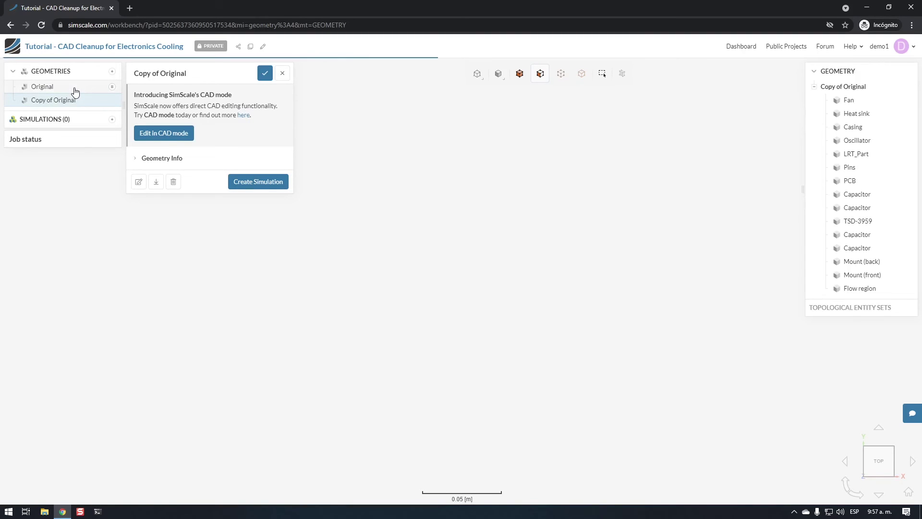
{"action": "triple_click", "coordinate": [217, 71]}
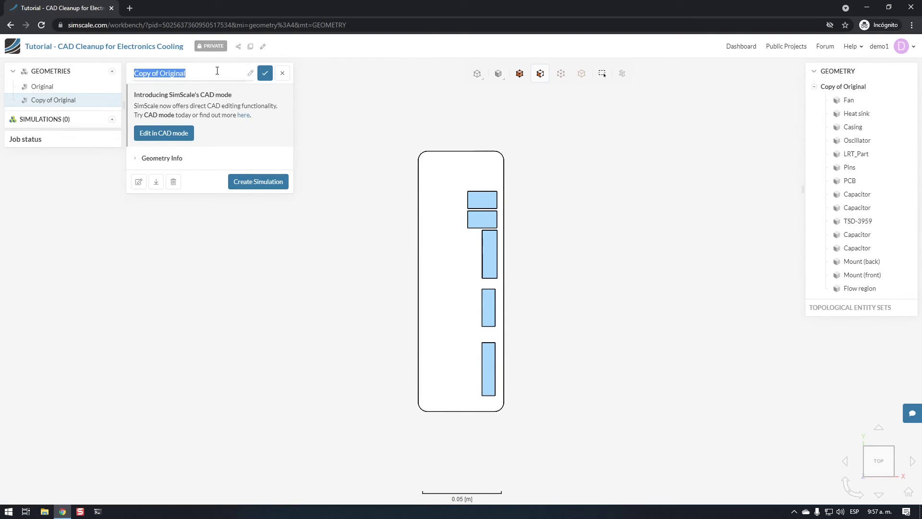
{"action": "type", "text": "Ready for simulation"}
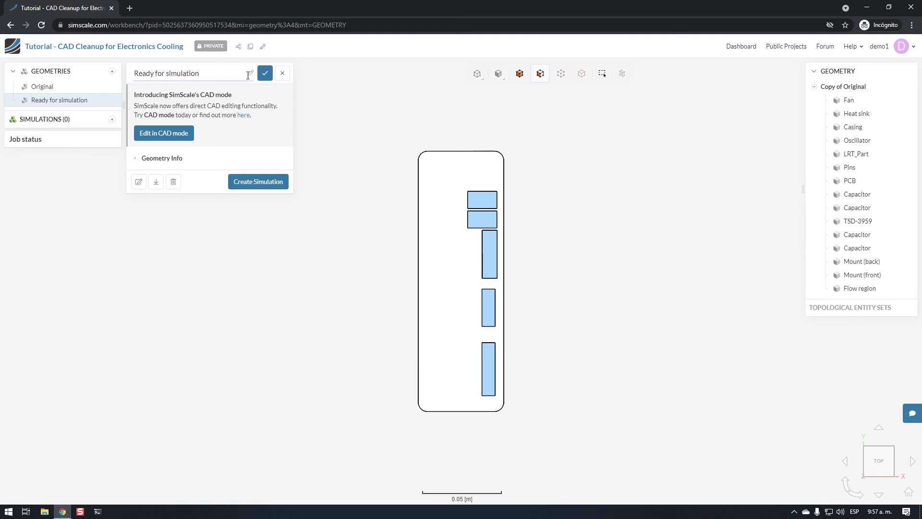
{"action": "left_click", "coordinate": [265, 75]}
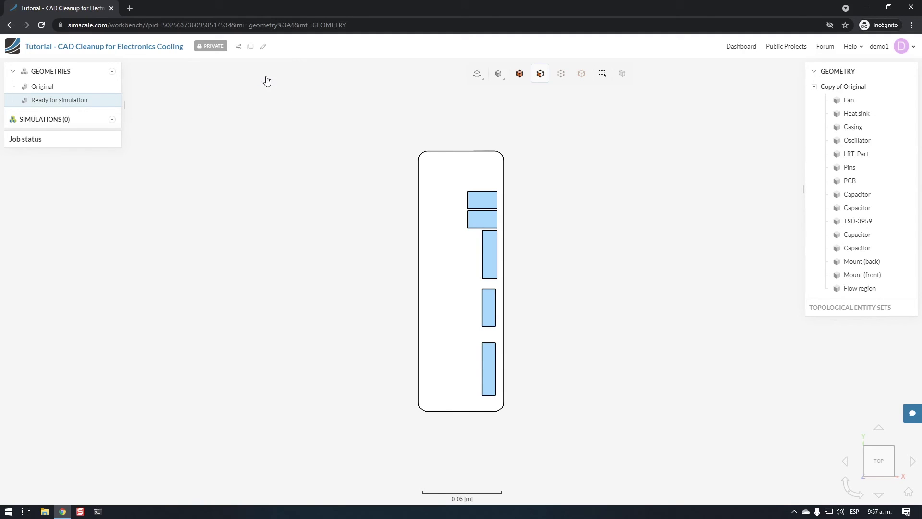
{"action": "left_click_drag", "start_coordinate": [568, 317], "coordinate": [544, 373]}
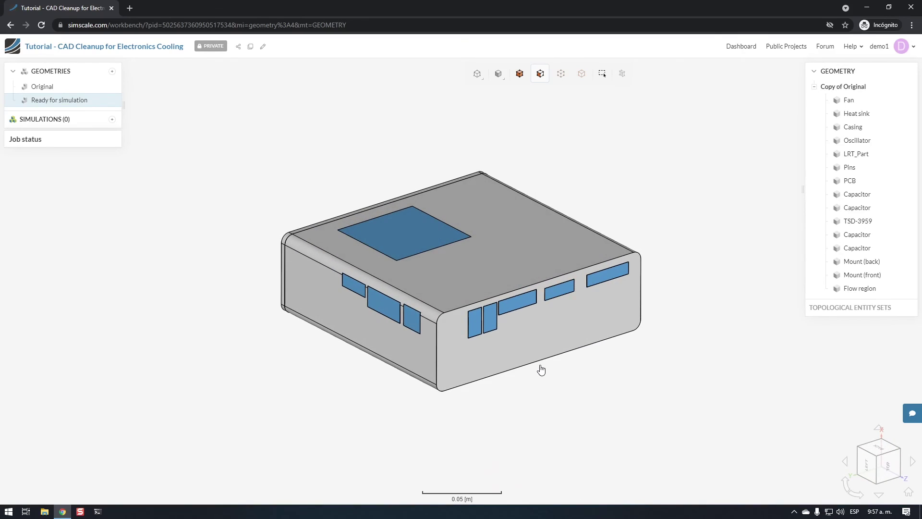